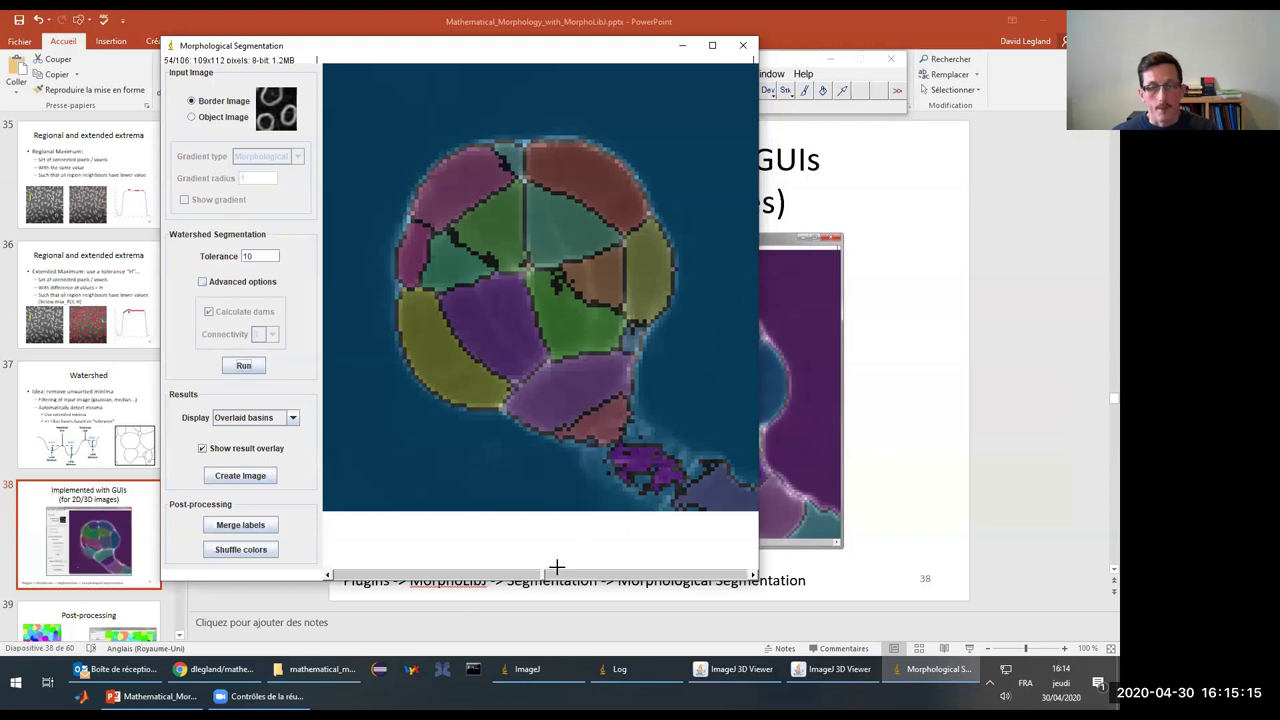
# Step: Run the watershed segmentation of the embryo stack with a tolerance of 20 and check the resulting slices
pyautogui.moveTo(560, 575)
pyautogui.mouseDown()
pyautogui.moveTo(567, 583)
pyautogui.moveTo(455, 565)
pyautogui.moveTo(560, 563)
pyautogui.mouseUp()
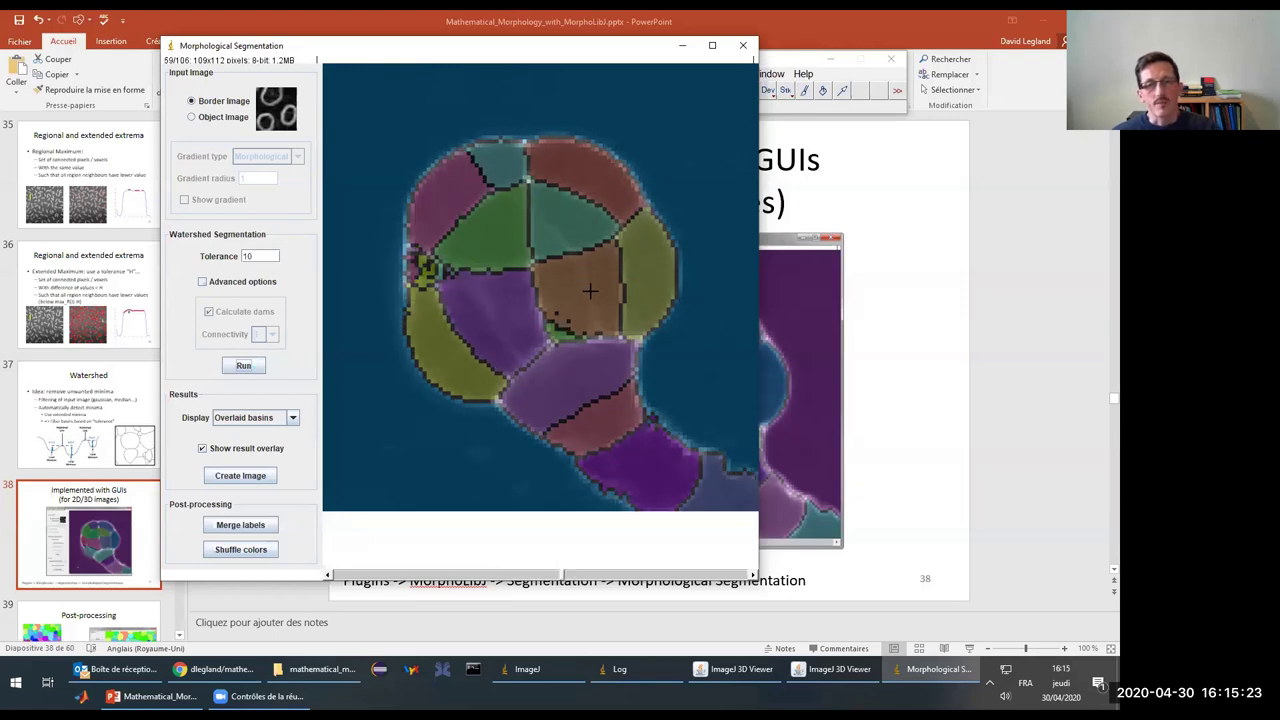
pyautogui.moveTo(273, 256); pyautogui.dragTo(244, 255)
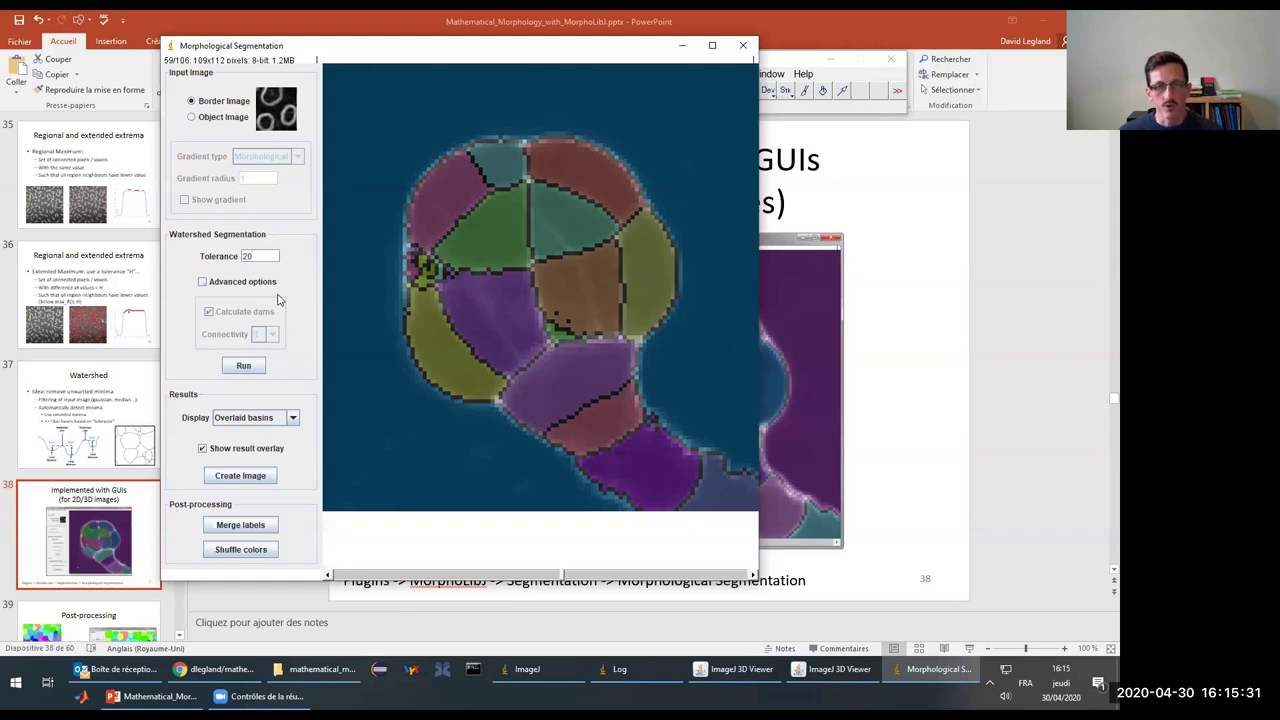
pyautogui.click(243, 366)
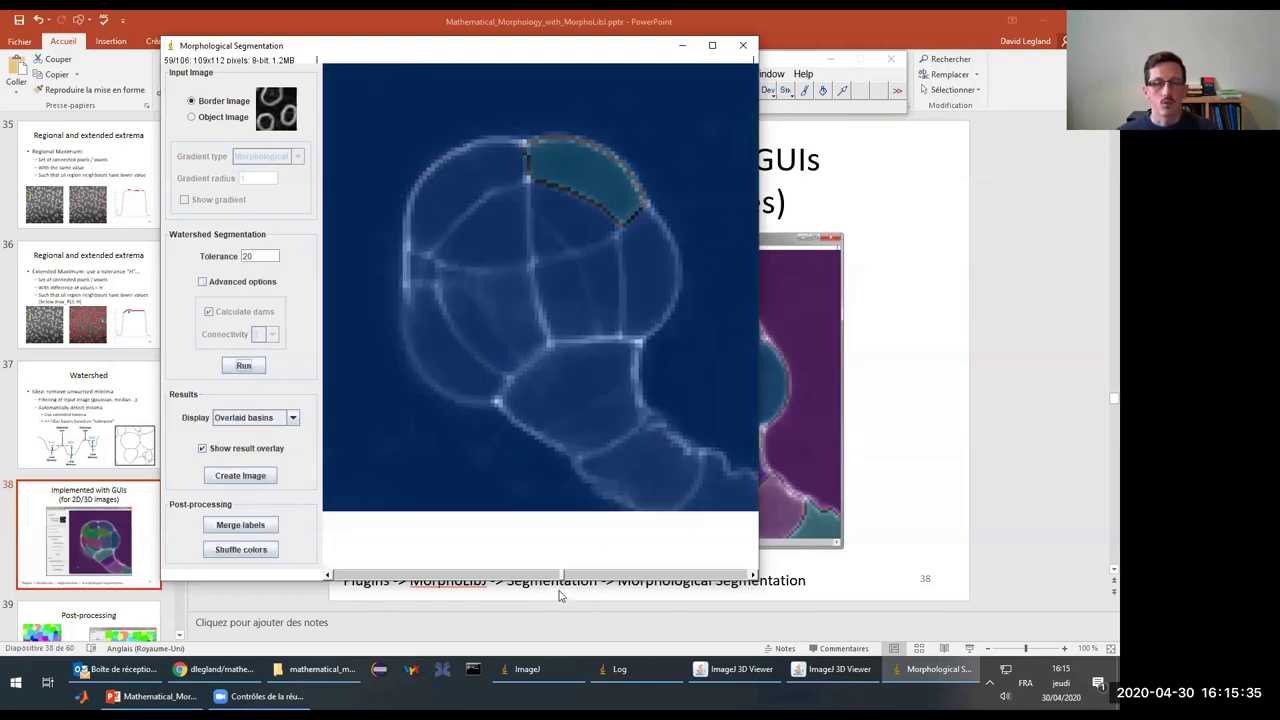
pyautogui.moveTo(563, 583)
pyautogui.mouseDown()
pyautogui.moveTo(603, 563)
pyautogui.moveTo(560, 566)
pyautogui.mouseUp()
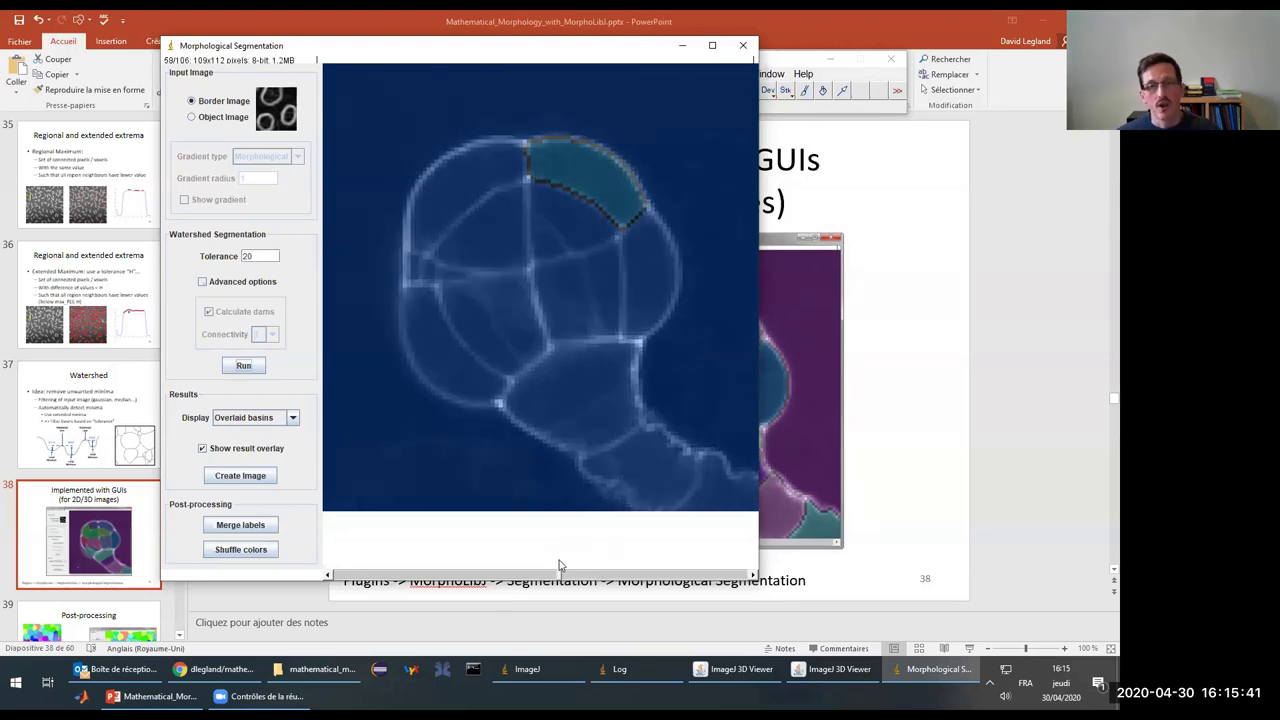
# Step: Try the watershed segmentation with a tolerance of 2, and again with a tolerance of 6
pyautogui.doubleClick(243, 257)
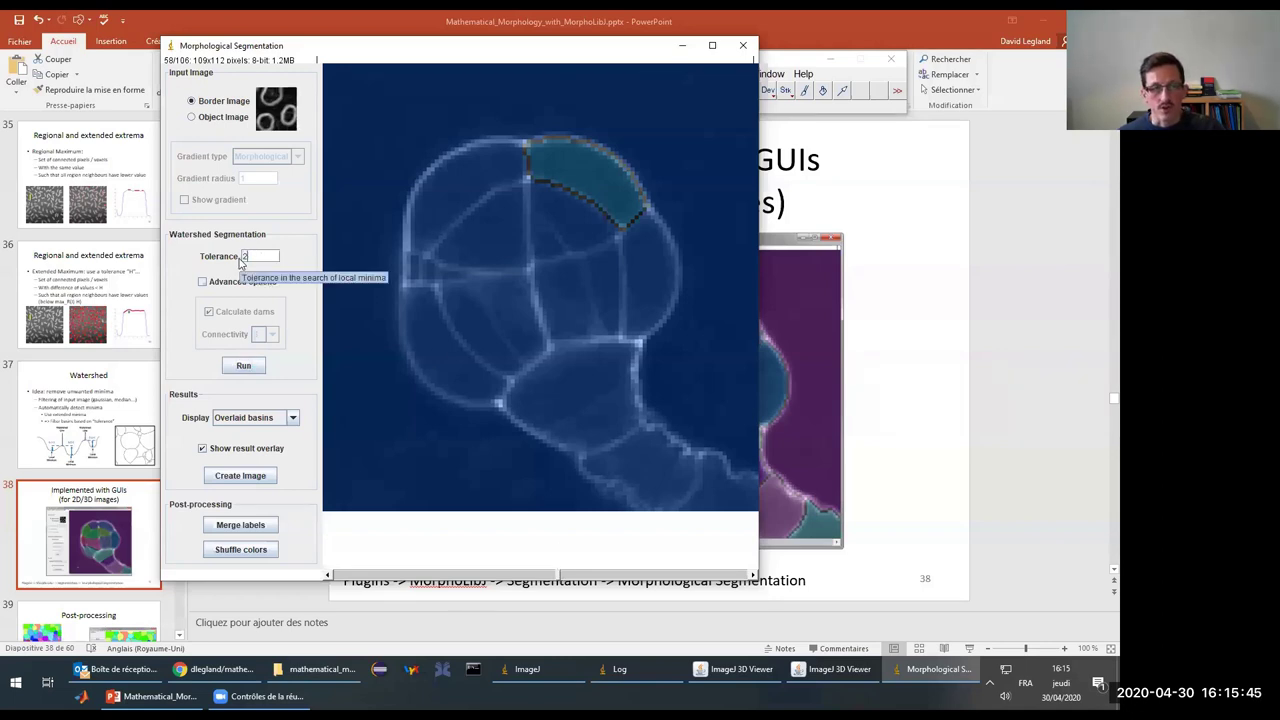
pyautogui.write('2')
pyautogui.press('Return')
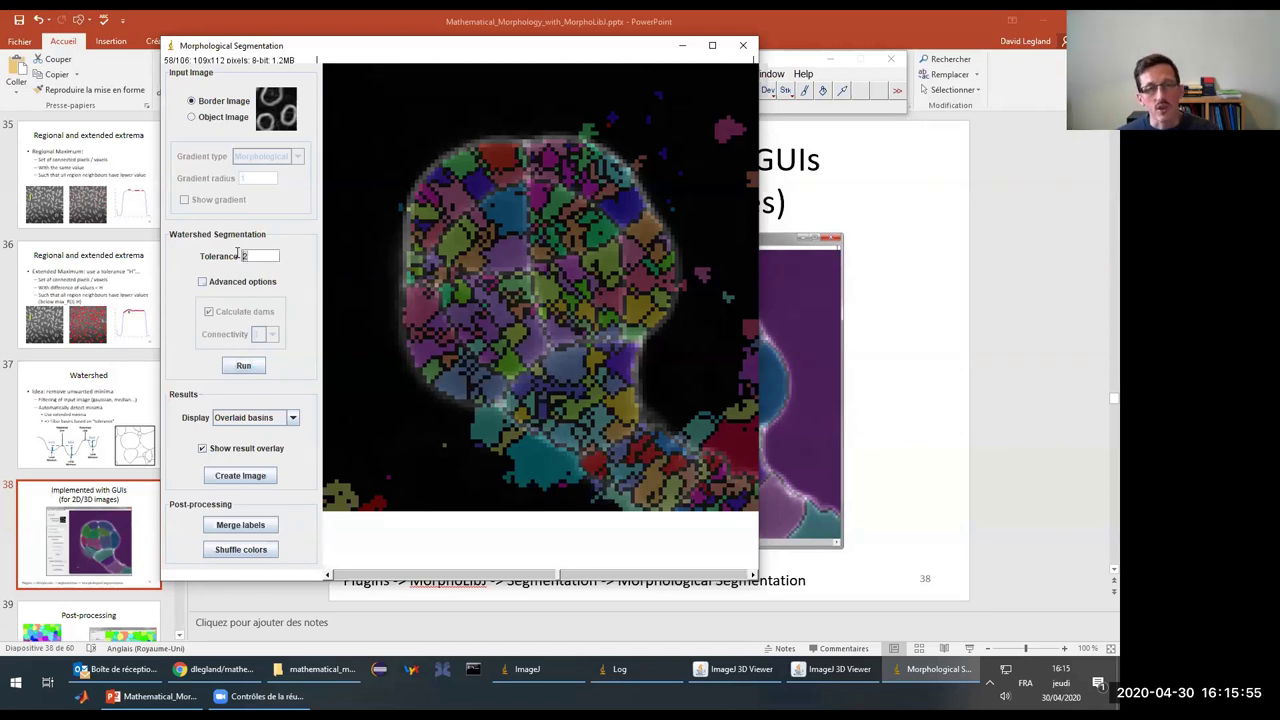
pyautogui.click(238, 366)
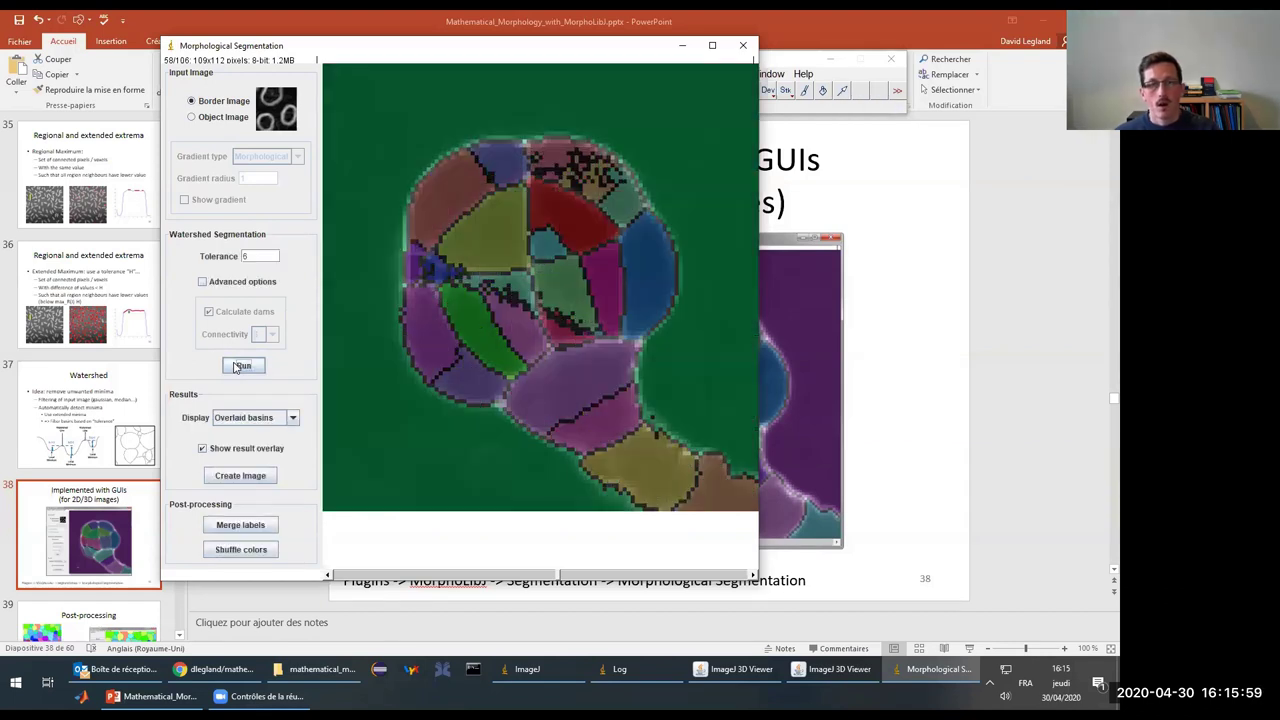
pyautogui.moveTo(556, 577)
pyautogui.mouseDown()
pyautogui.moveTo(600, 575)
pyautogui.moveTo(498, 572)
pyautogui.moveTo(551, 573)
pyautogui.mouseUp()
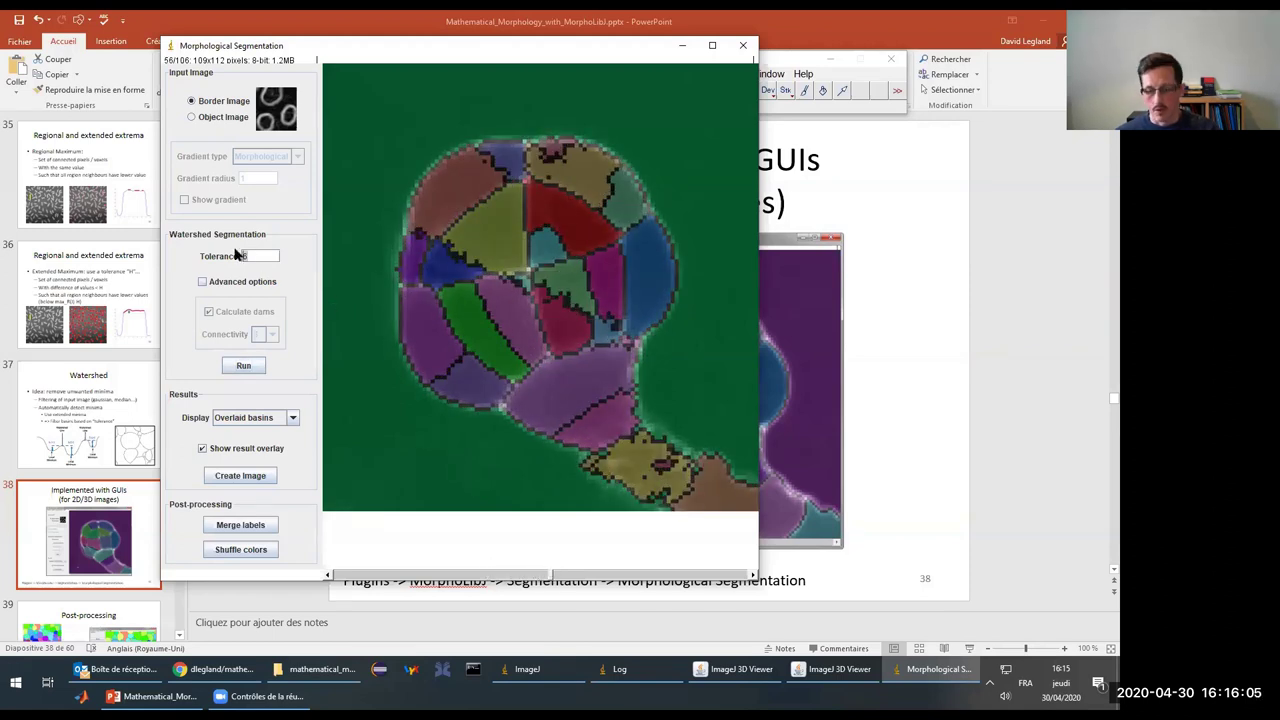
# Step: Run the segmentation with a tolerance of 8 and display the result as overlaid dams
pyautogui.click(243, 366)
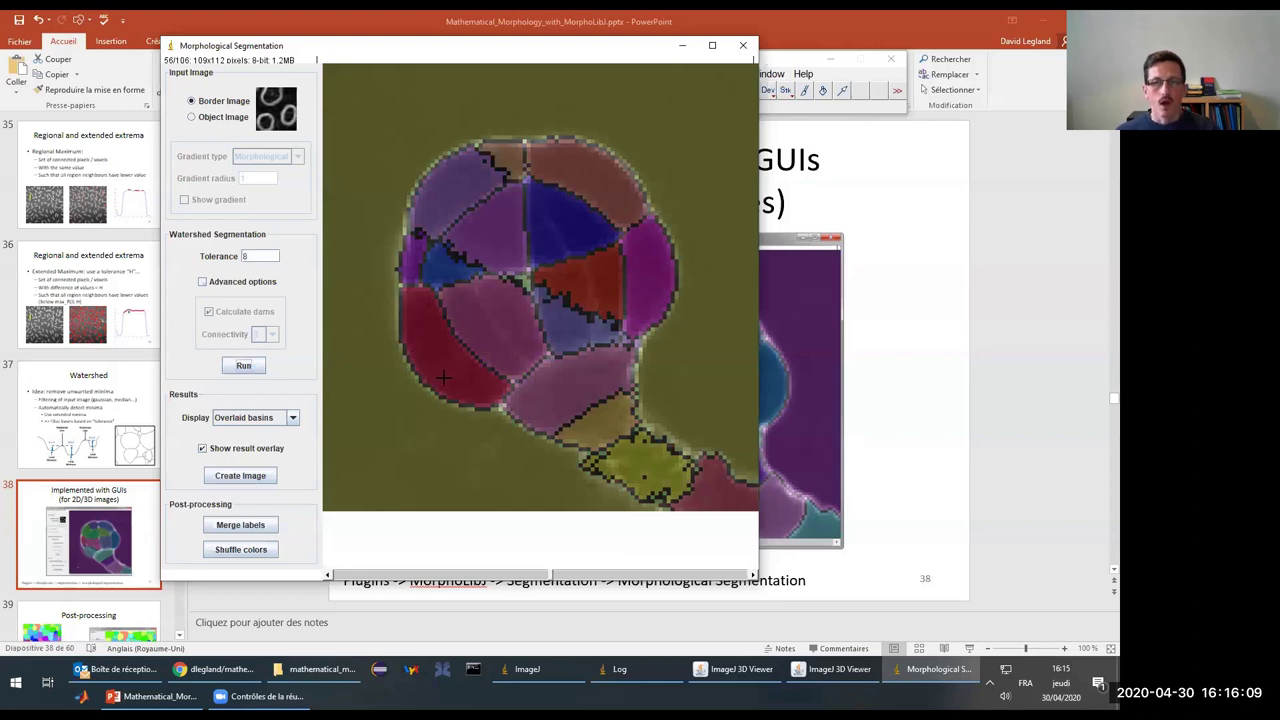
pyautogui.click(282, 420)
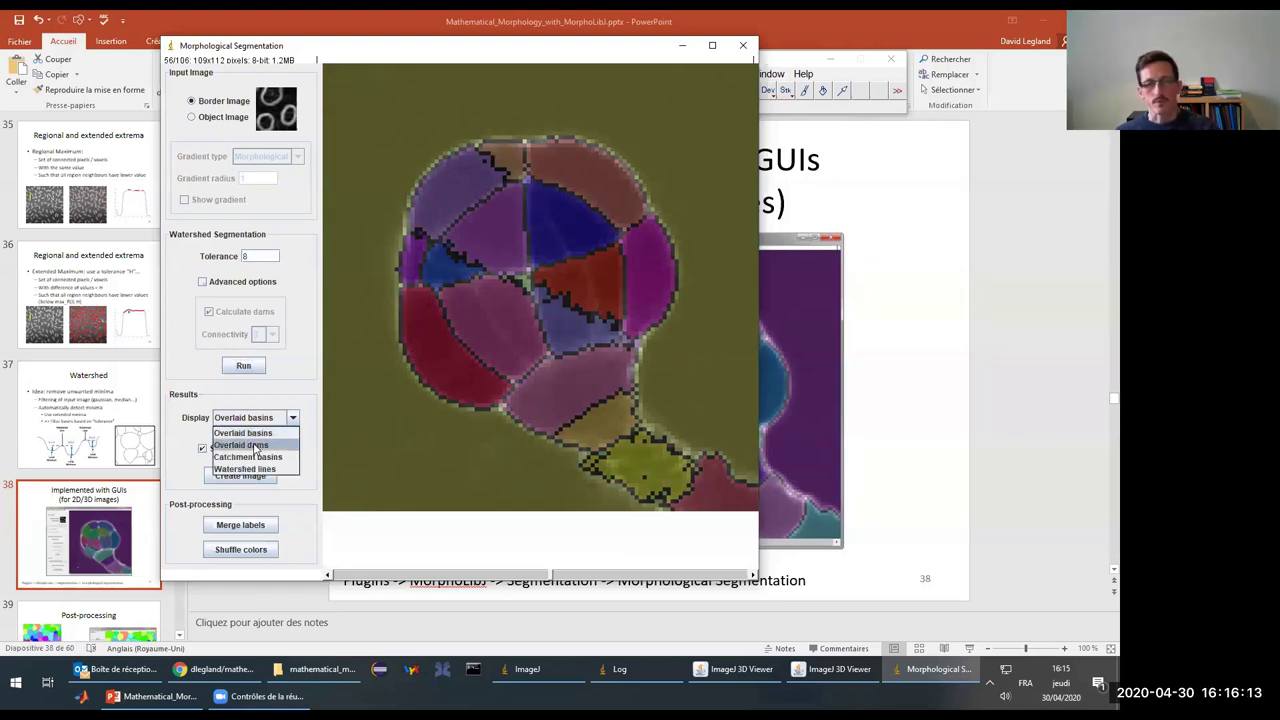
pyautogui.click(255, 445)
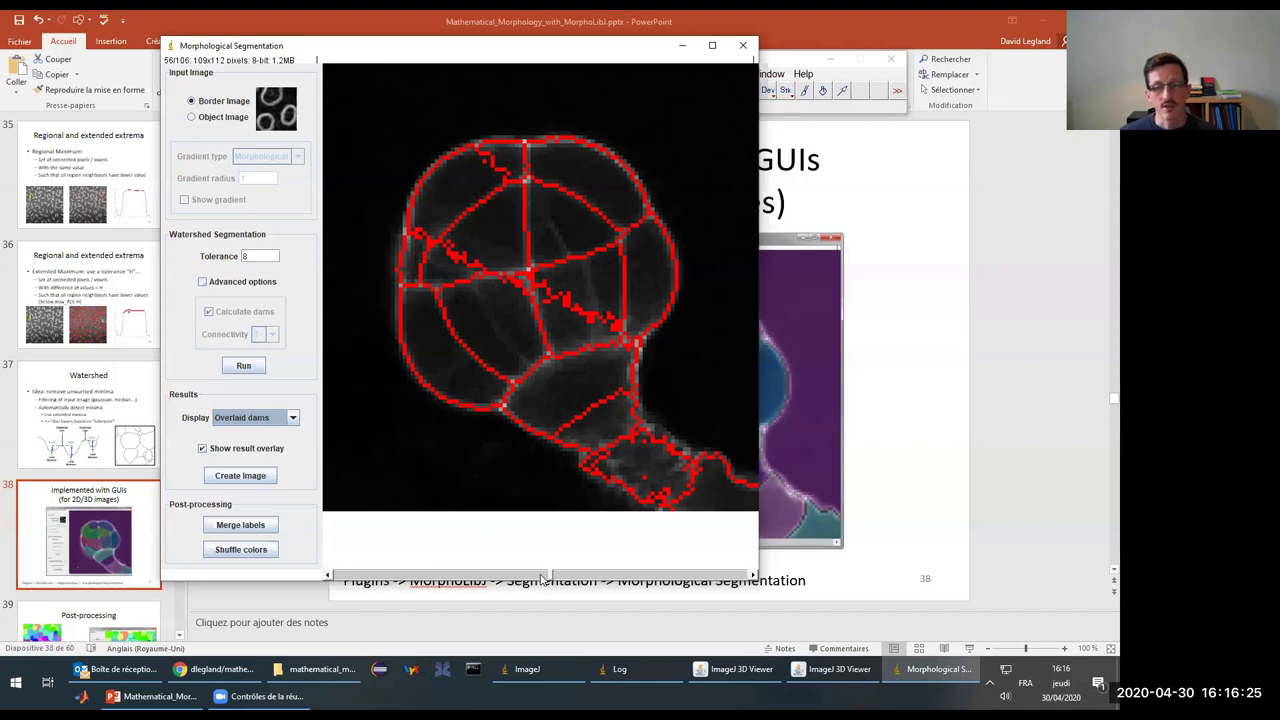
pyautogui.moveTo(550, 580); pyautogui.dragTo(509, 560)
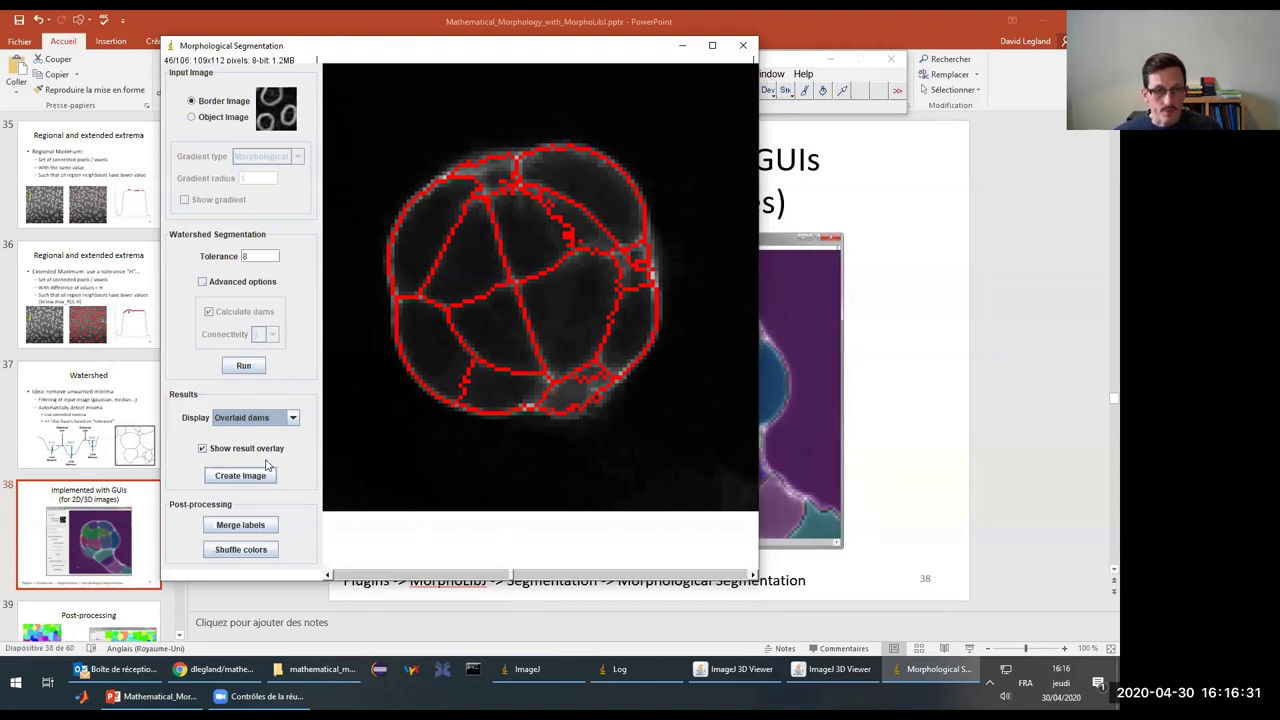
# Step: Display the segmentation result as catchment basins and check it across the slices
pyautogui.click(260, 419)
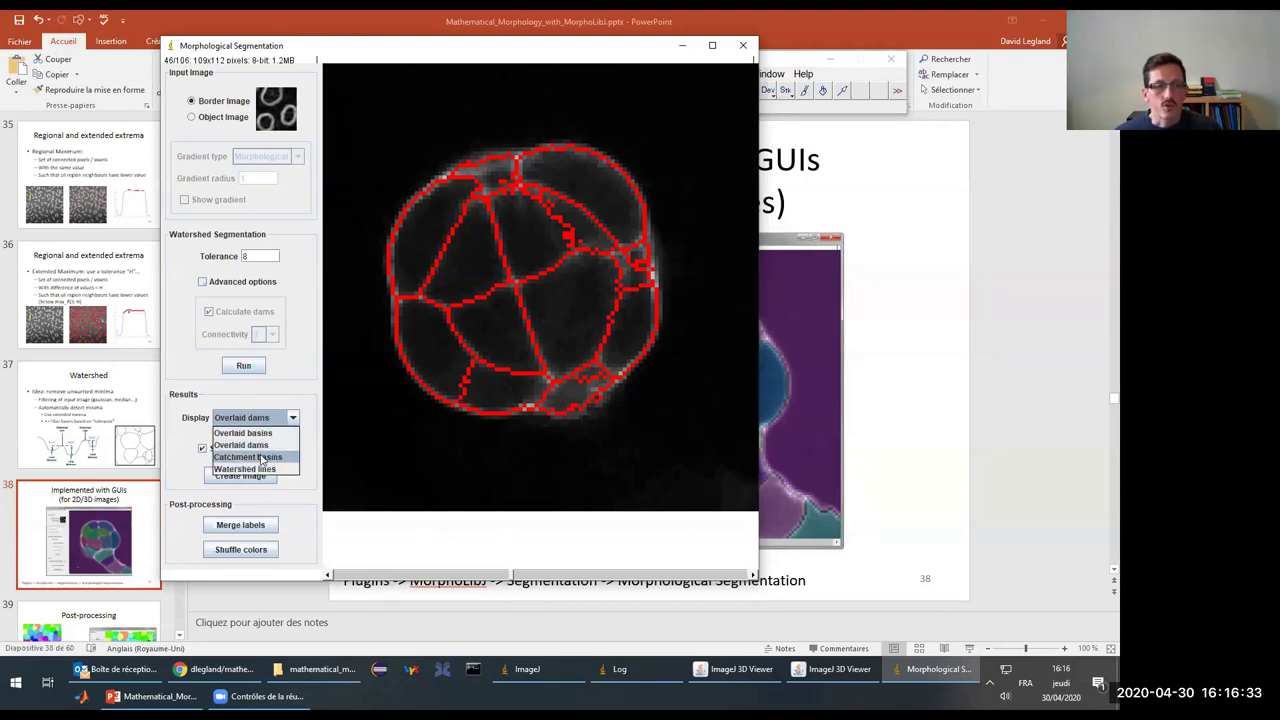
pyautogui.click(262, 457)
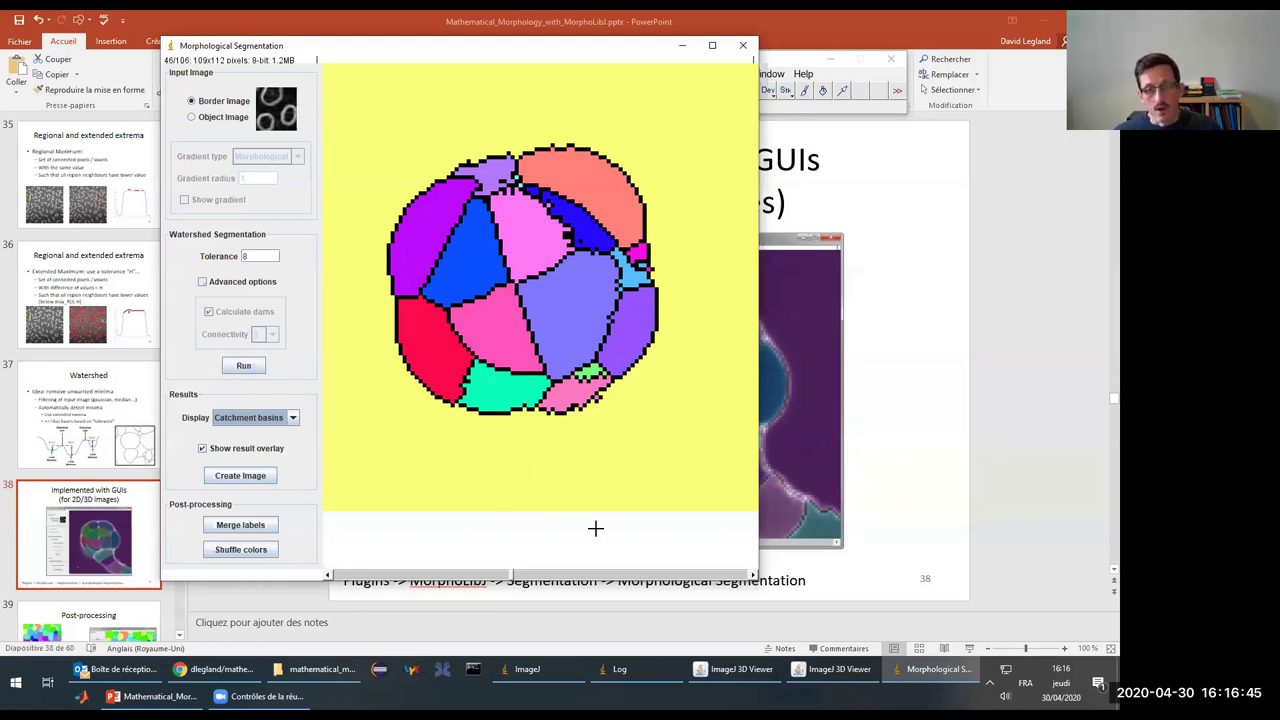
pyautogui.moveTo(516, 577); pyautogui.dragTo(571, 566)
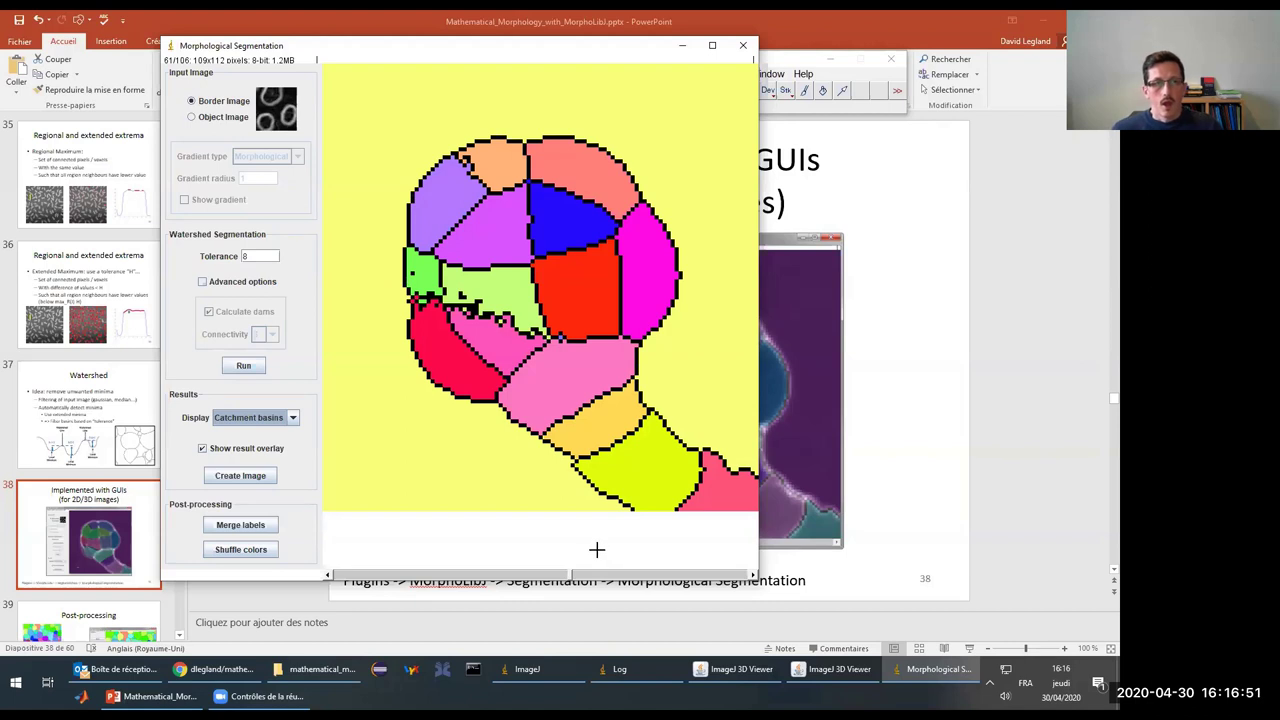
# Step: Try the segmentation without dams at connectivity 6 using the advanced options, and rerun it with dam calculation re-enabled
pyautogui.click(240, 284)
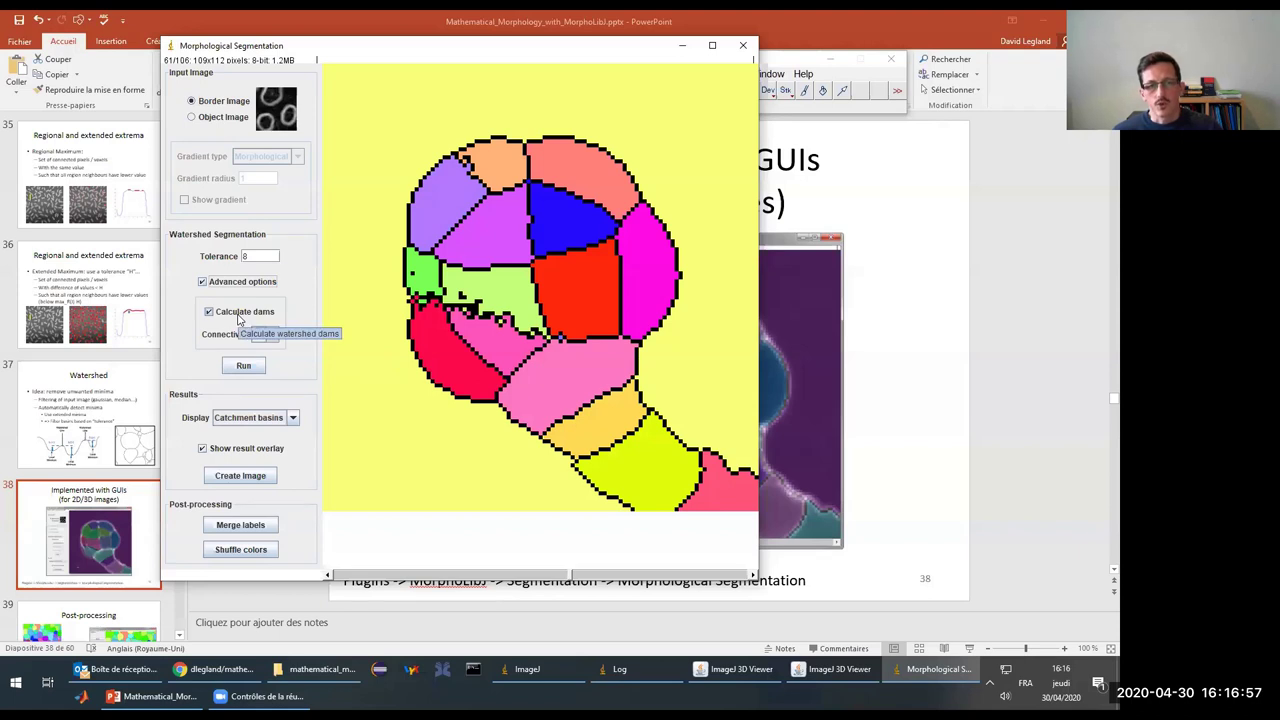
pyautogui.click(238, 314)
pyautogui.click(243, 366)
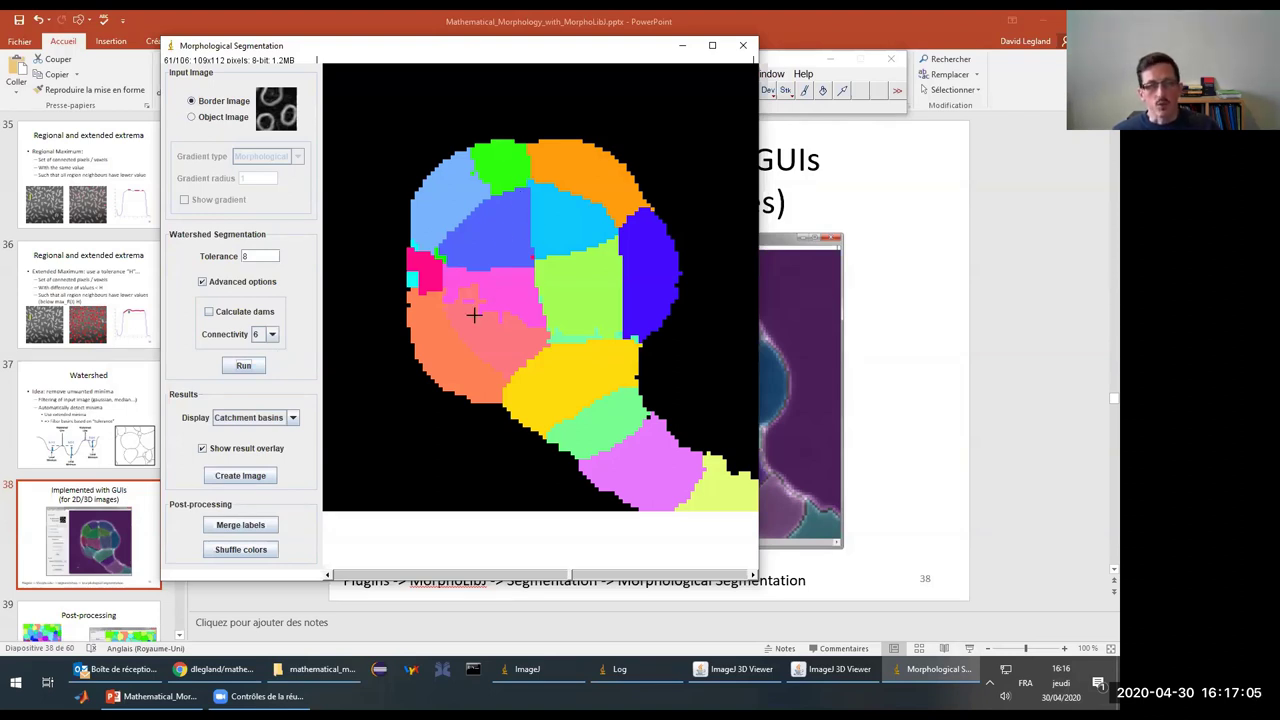
pyautogui.click(270, 336)
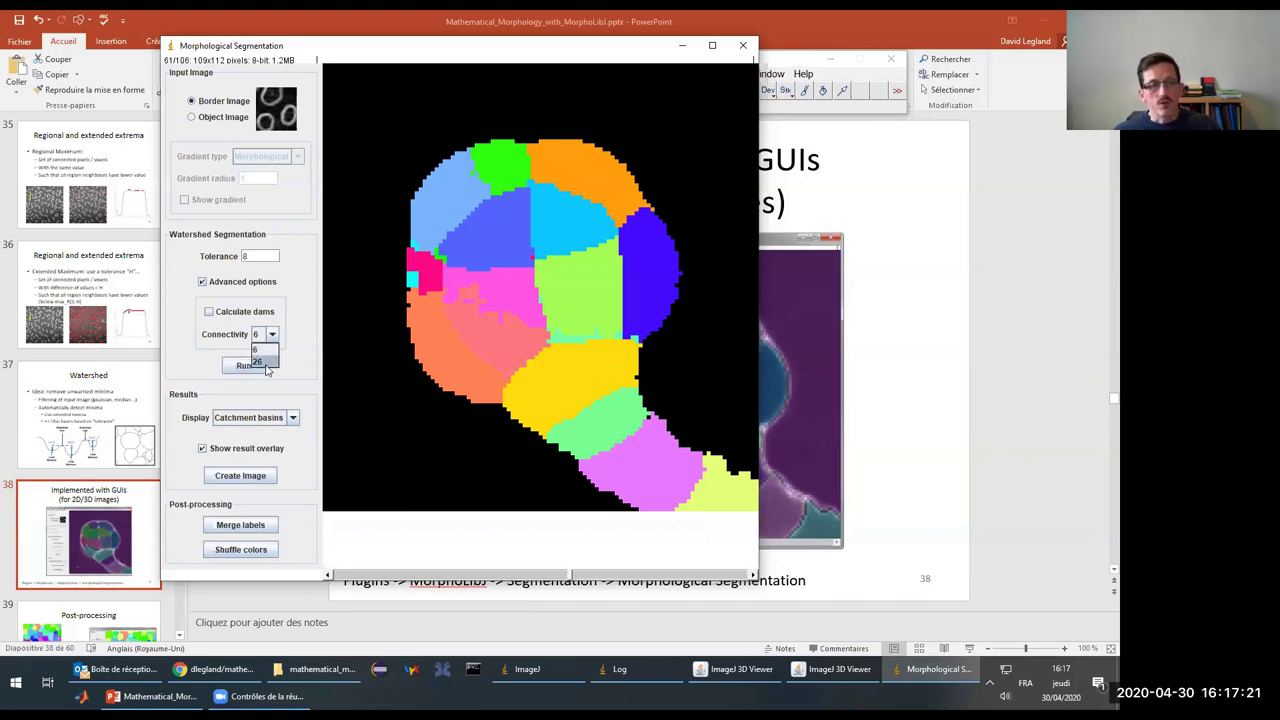
pyautogui.click(262, 350)
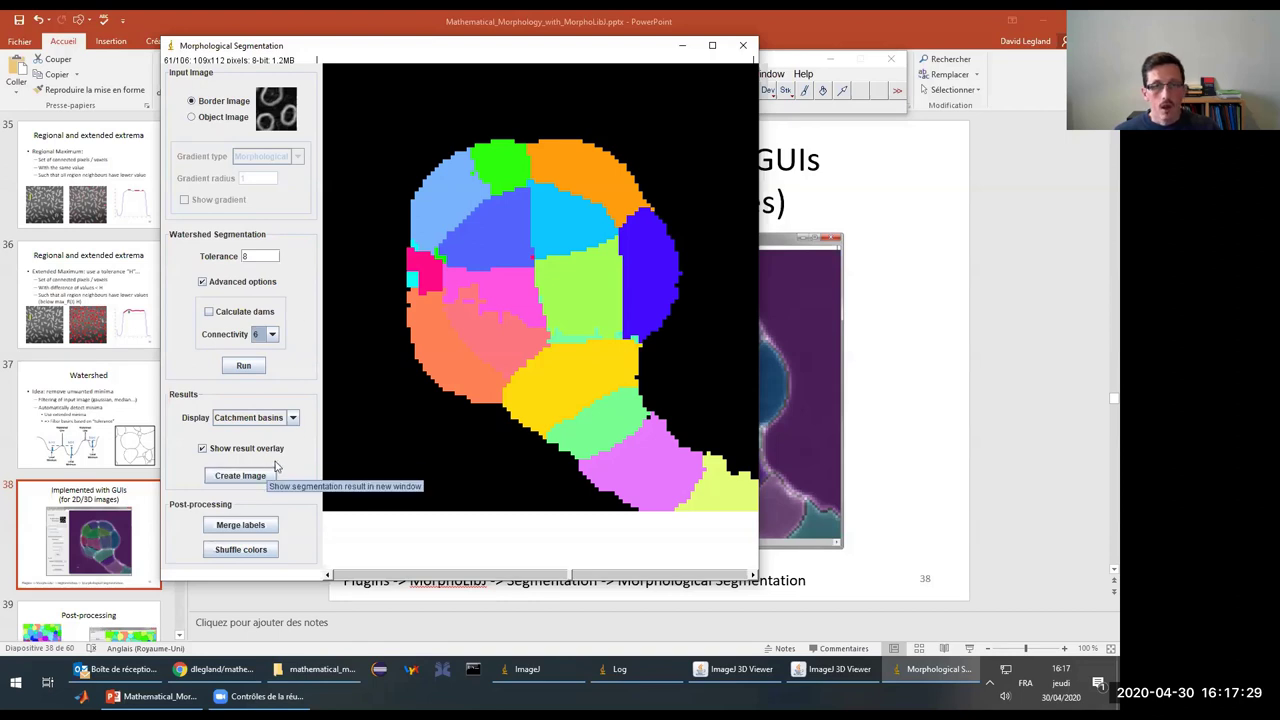
pyautogui.click(233, 313)
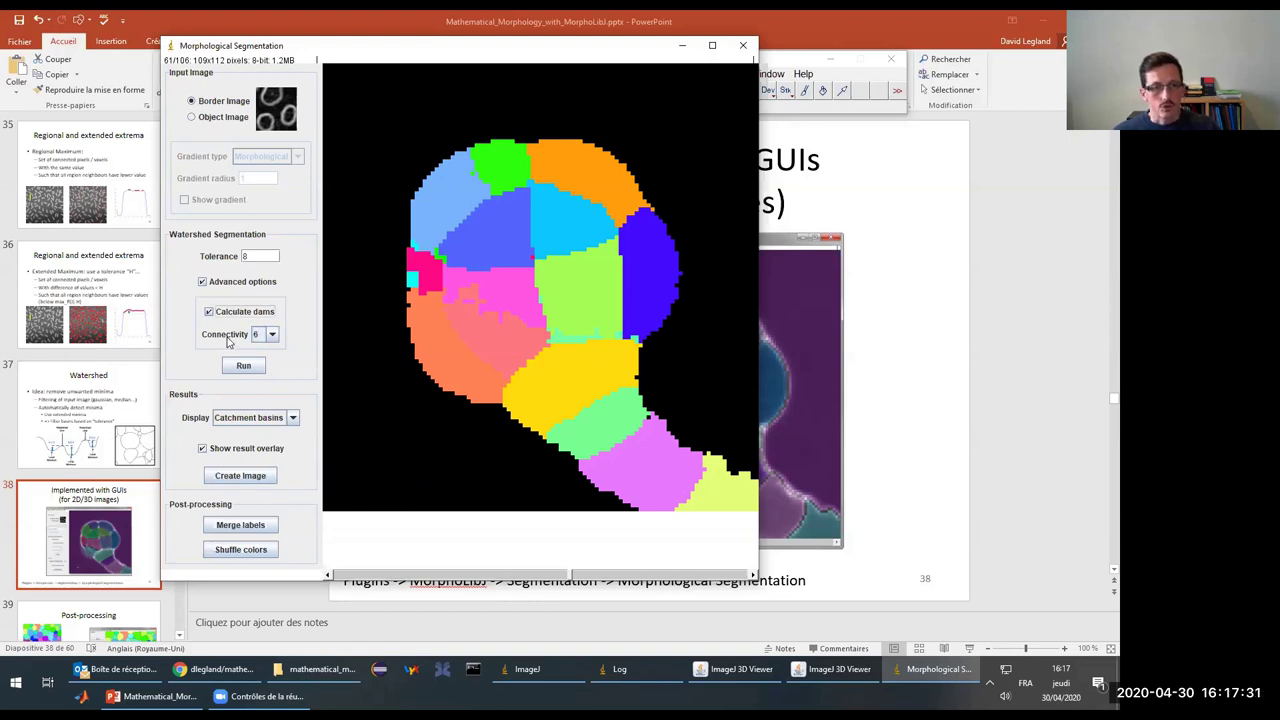
pyautogui.click(241, 366)
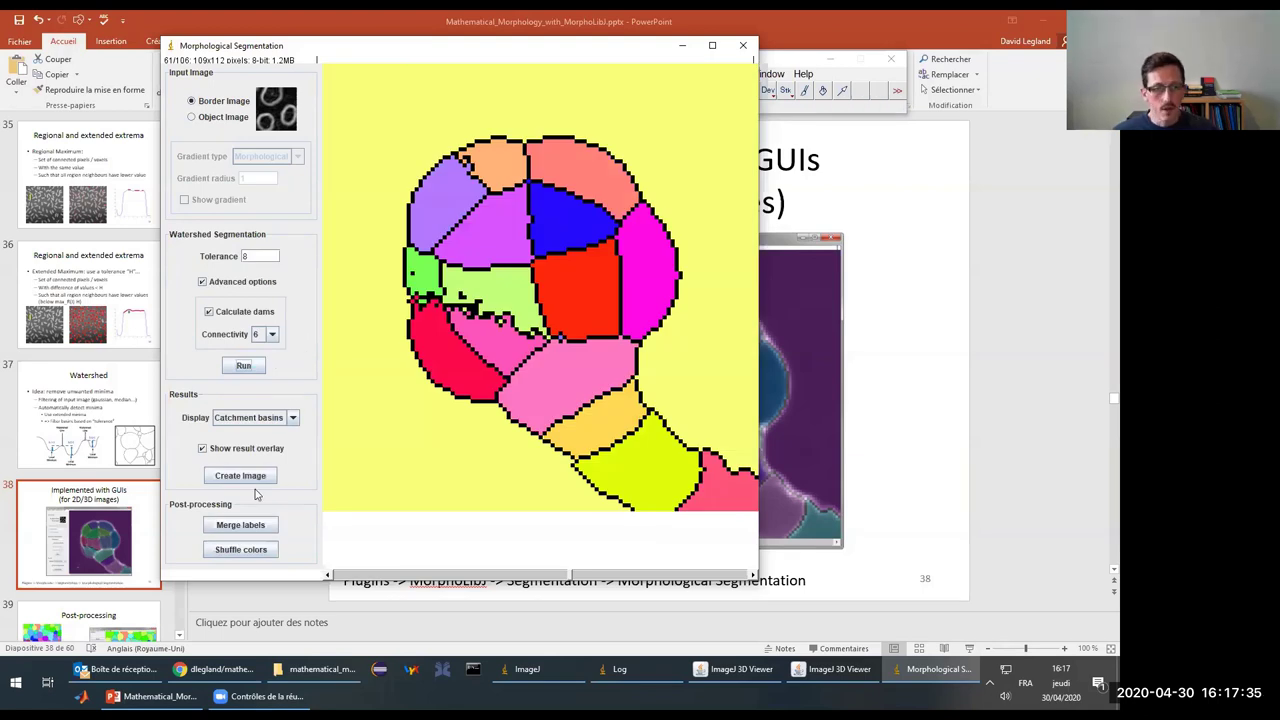
# Step: Create a separate image from the catchment basins result and inspect its slices
pyautogui.click(255, 477)
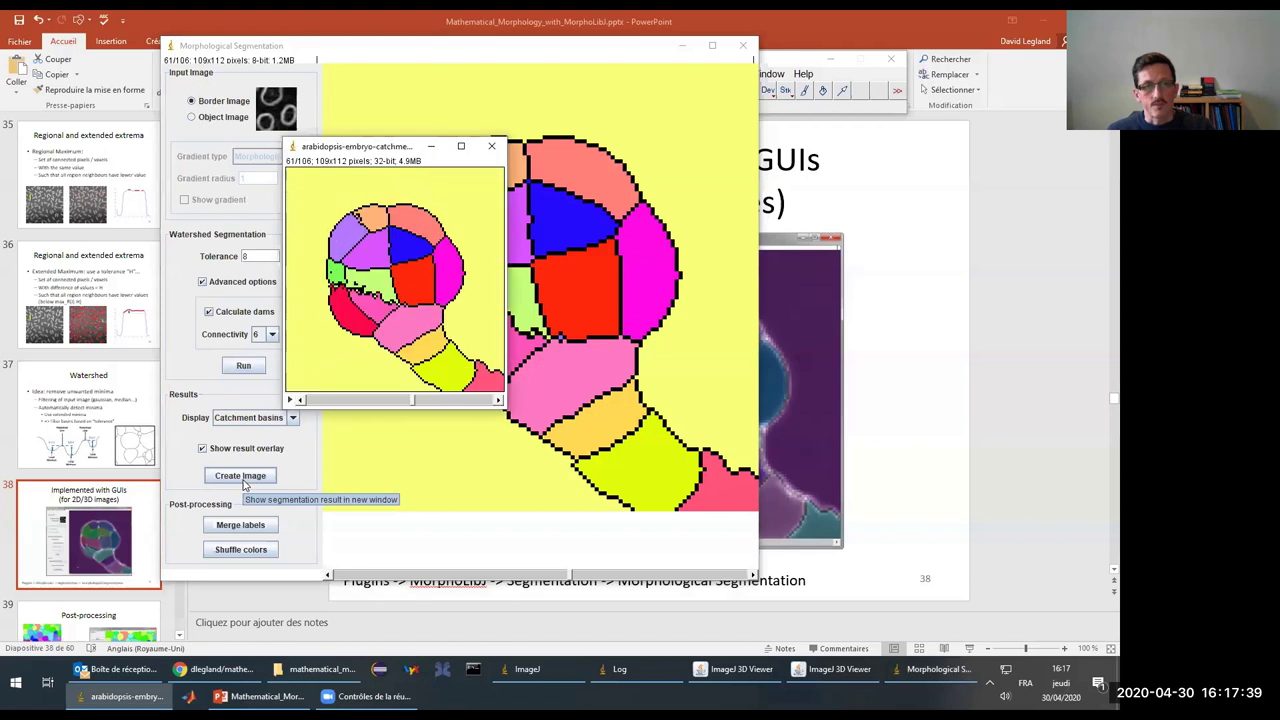
pyautogui.press('+')
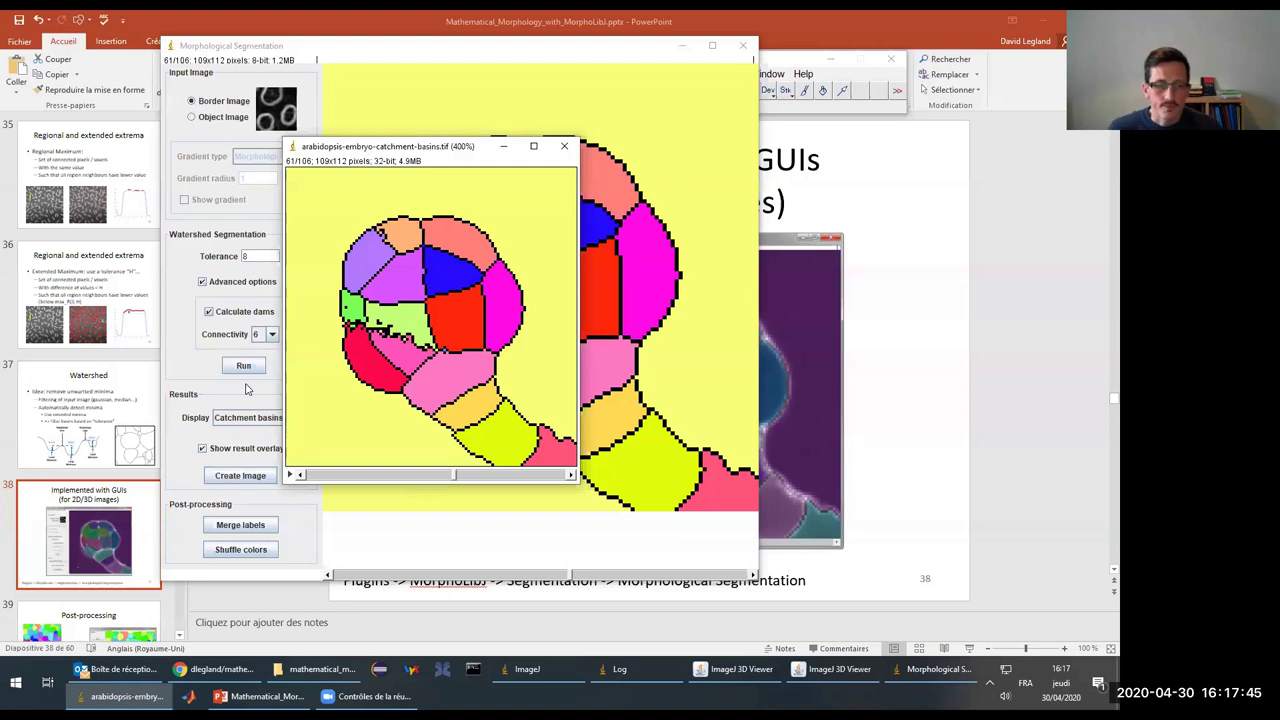
pyautogui.moveTo(455, 475); pyautogui.dragTo(430, 494)
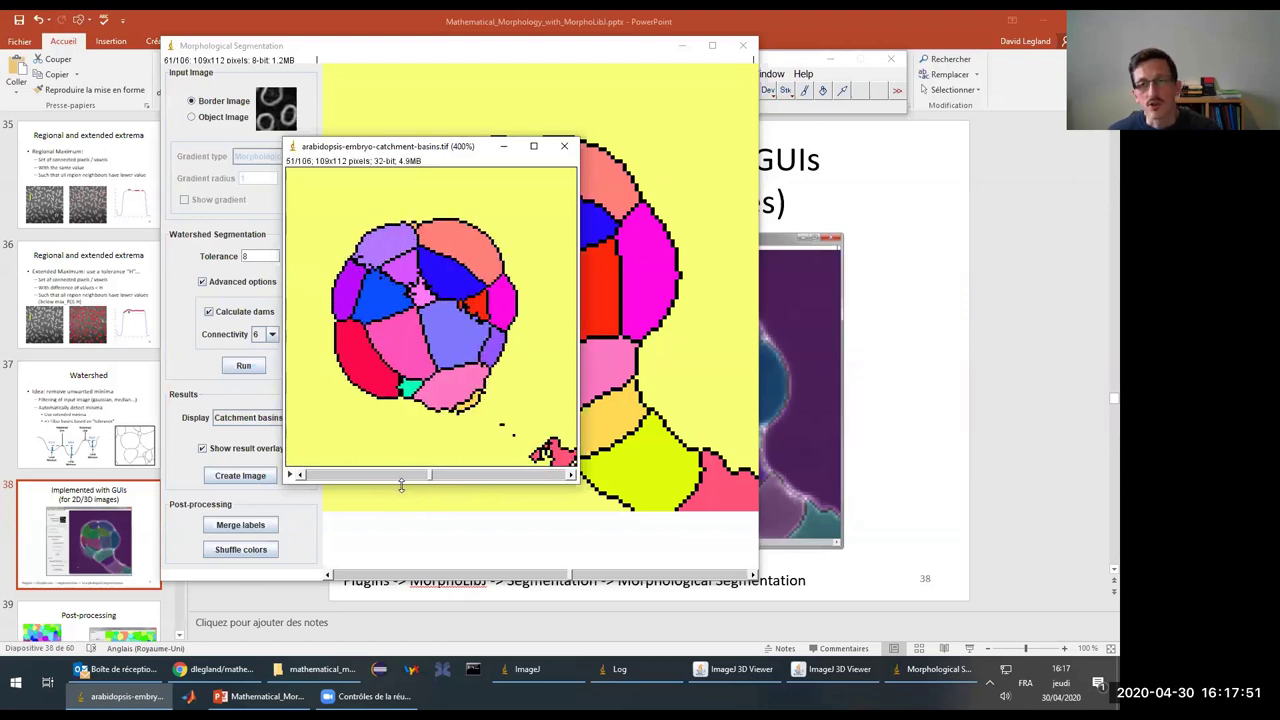
# Step: Open the catchment basins image in MorphoLibJ's Label Edition tool and inspect its labels
pyautogui.click(784, 74)
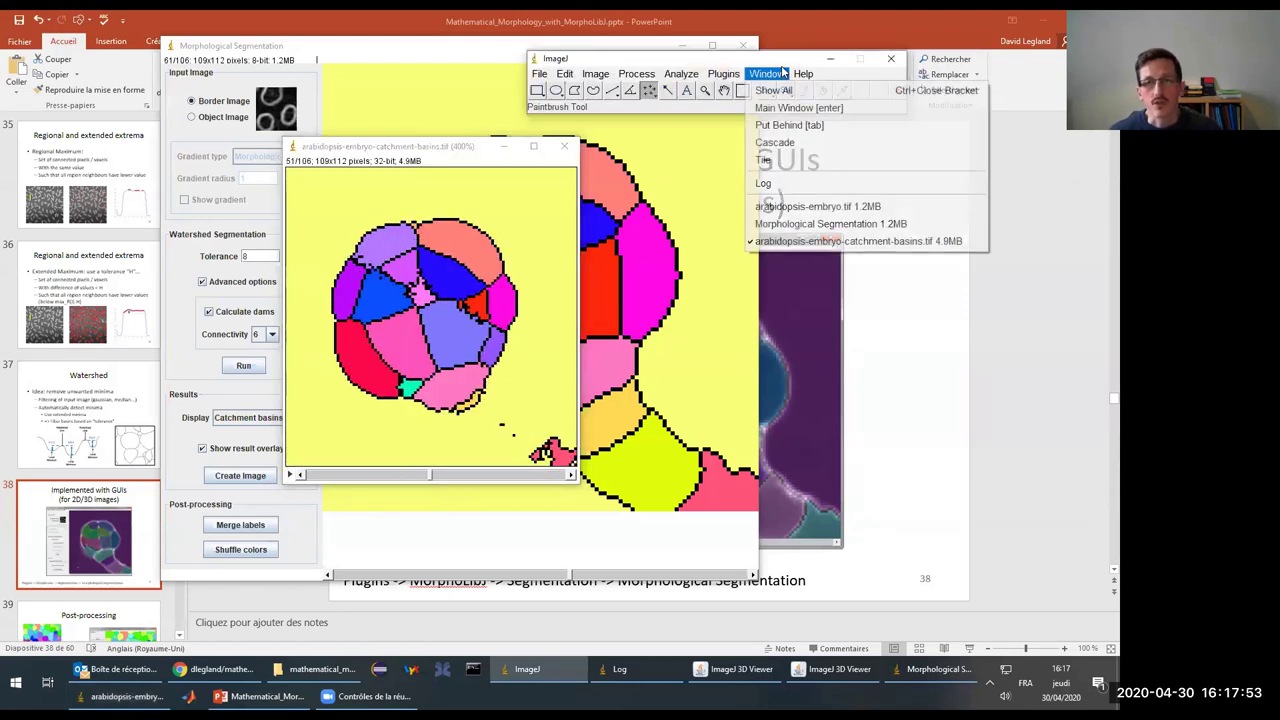
pyautogui.moveTo(728, 75)
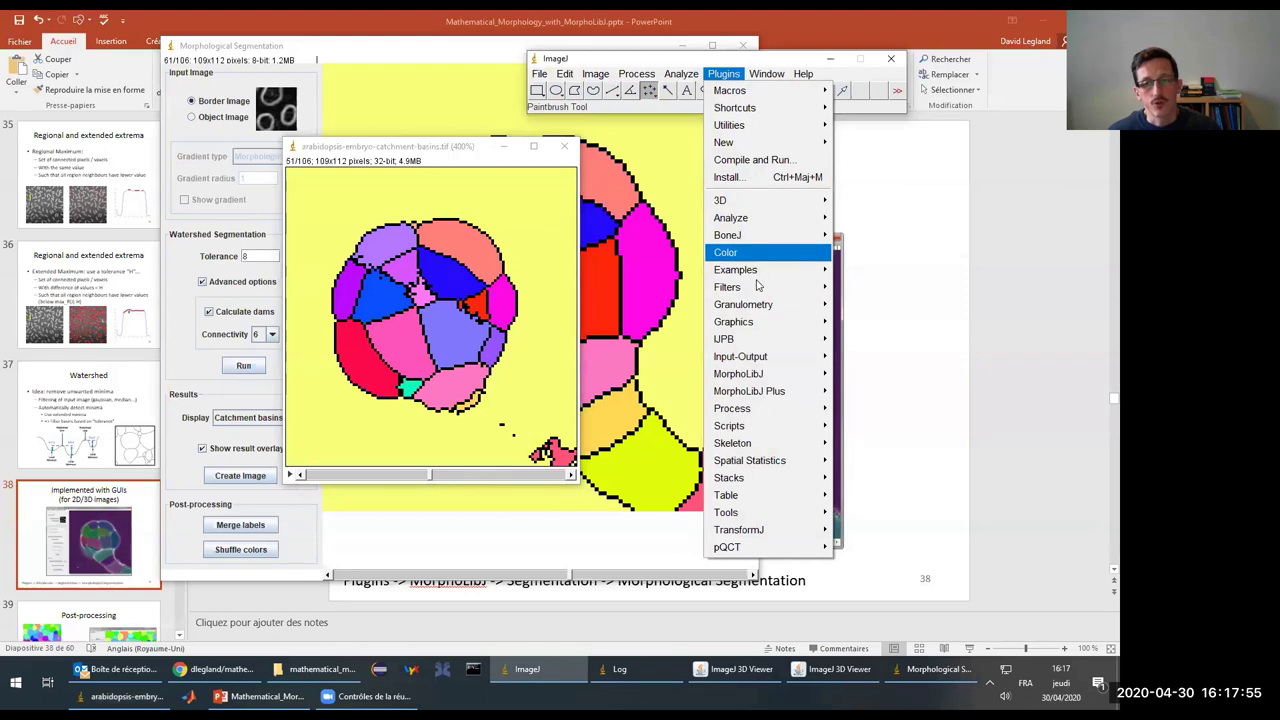
pyautogui.moveTo(745, 374)
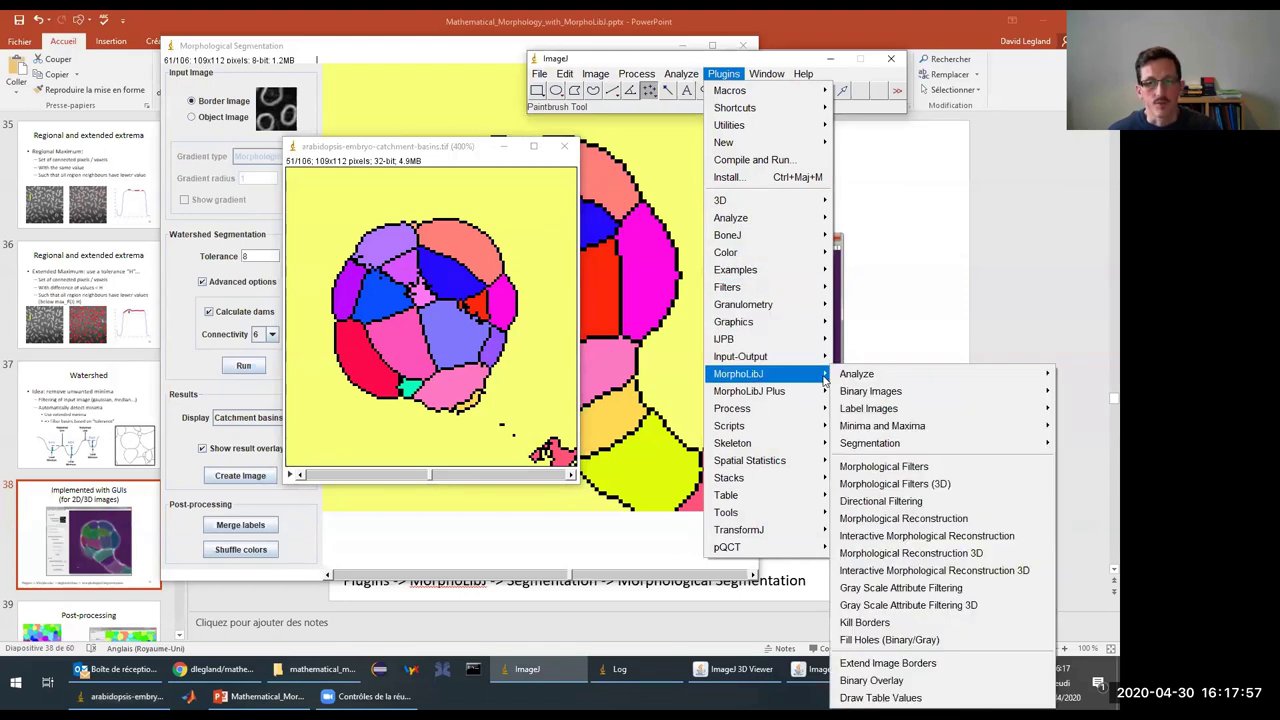
pyautogui.moveTo(892, 407)
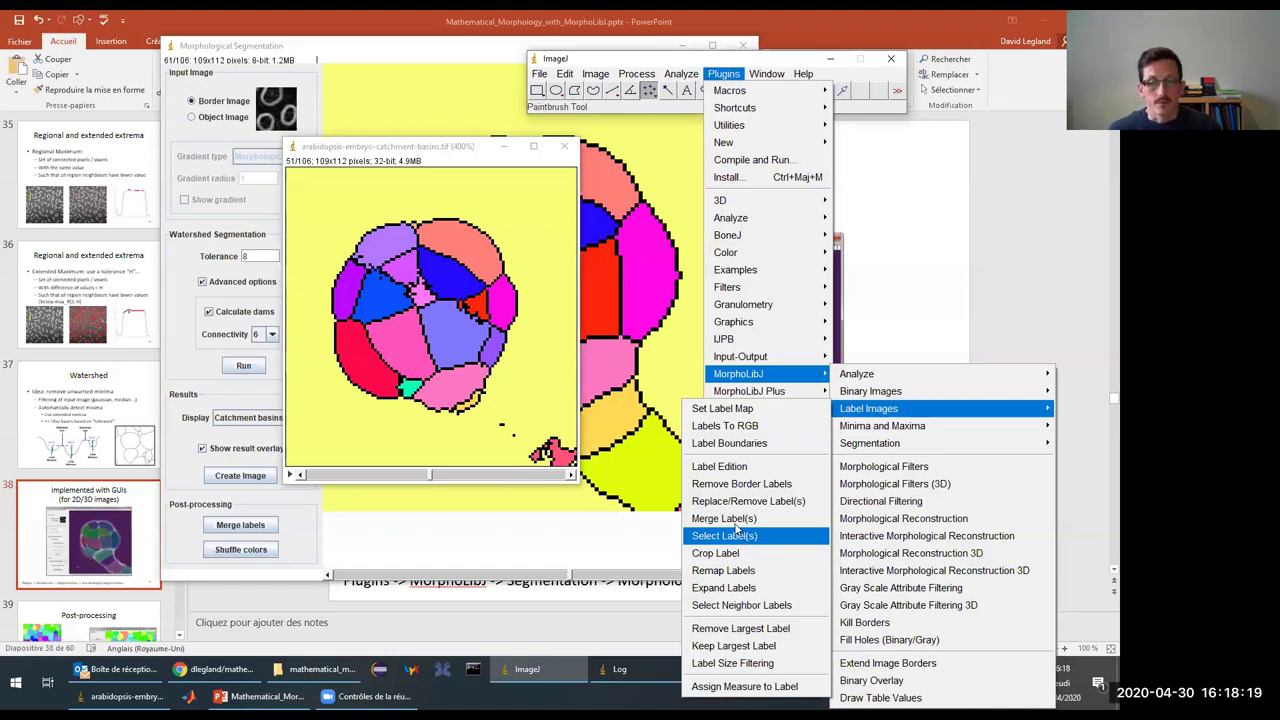
pyautogui.click(722, 466)
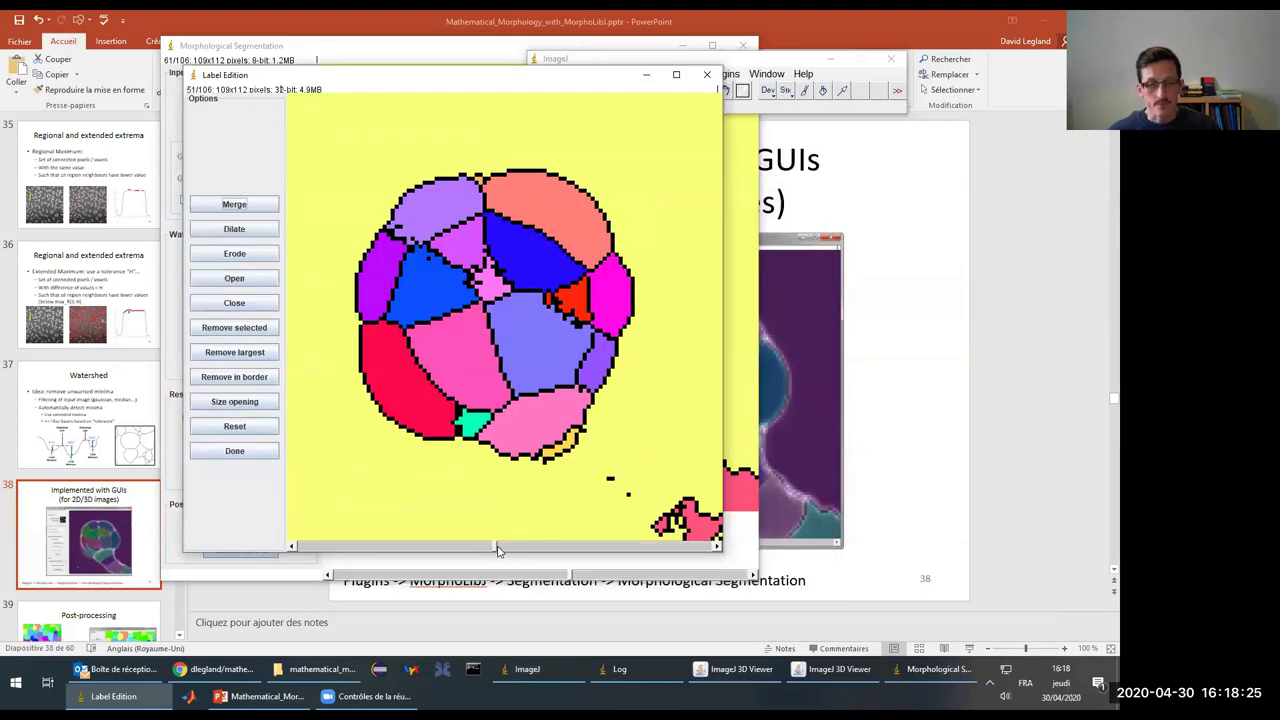
pyautogui.moveTo(497, 549); pyautogui.dragTo(451, 549)
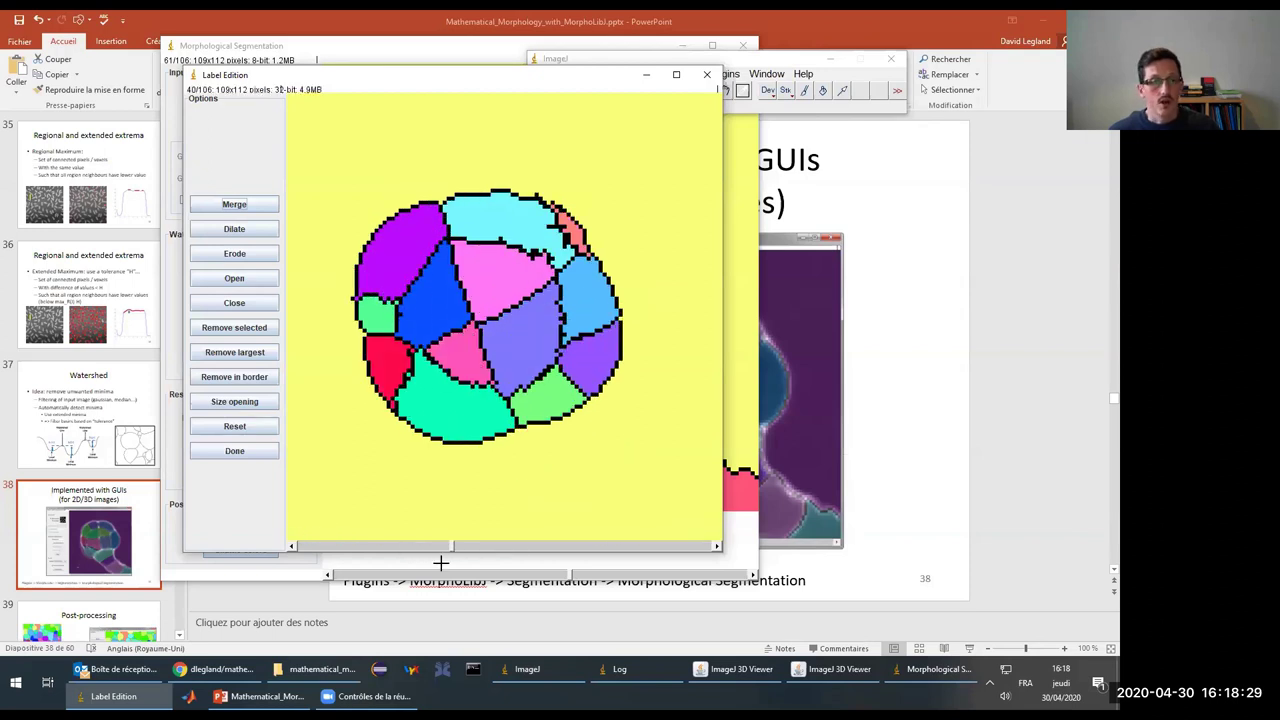
# Step: Remove the largest label, the background region around the embryo, and check the last slices for leftover labels
pyautogui.click(745, 63)
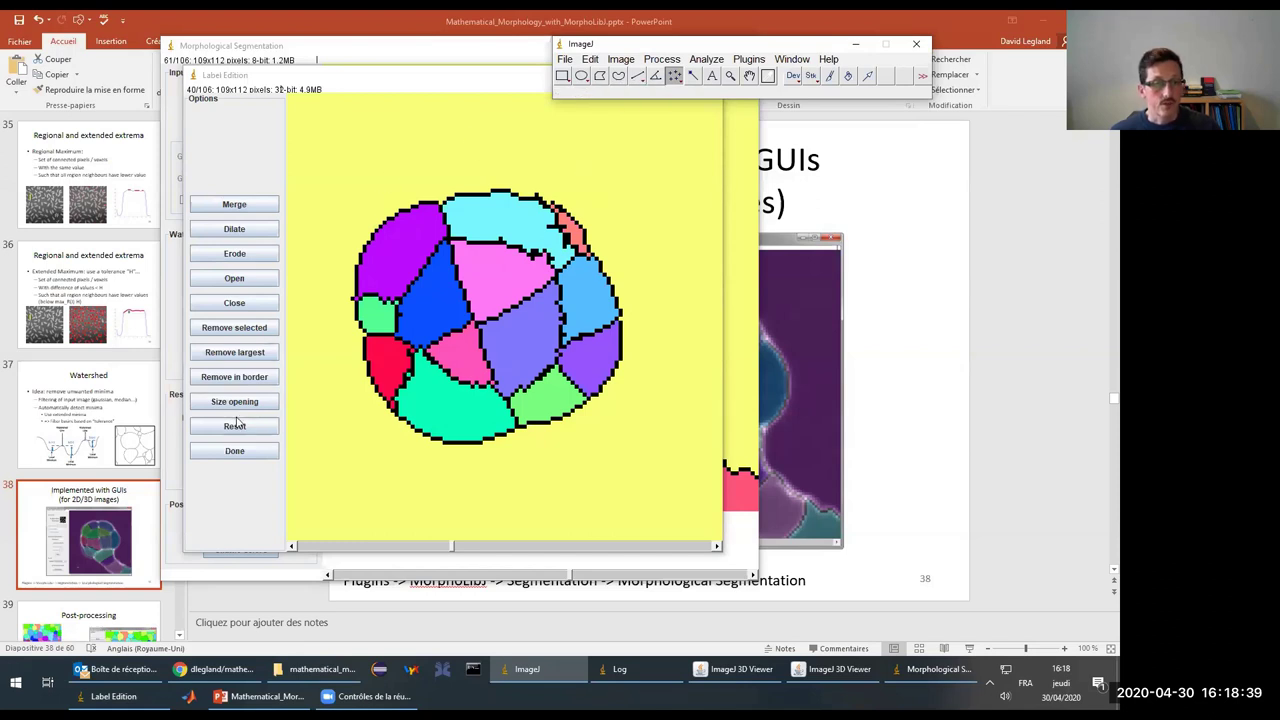
pyautogui.click(216, 355)
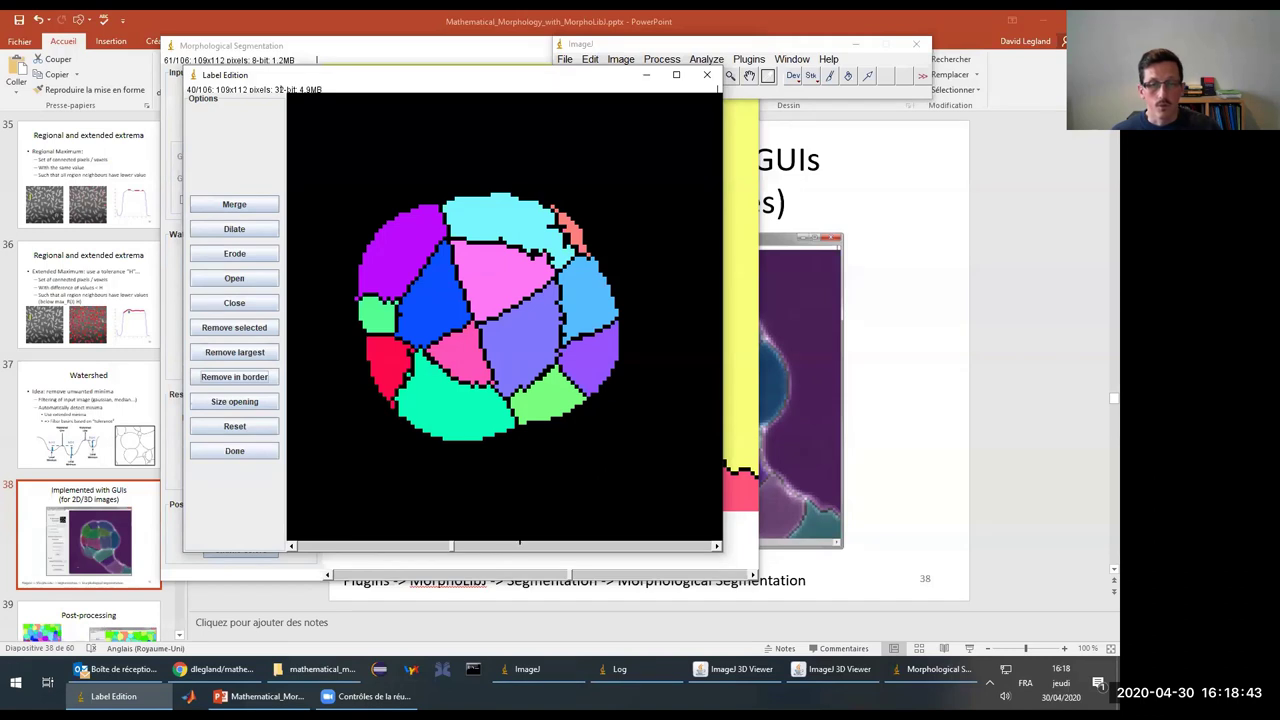
pyautogui.moveTo(453, 553); pyautogui.dragTo(692, 540)
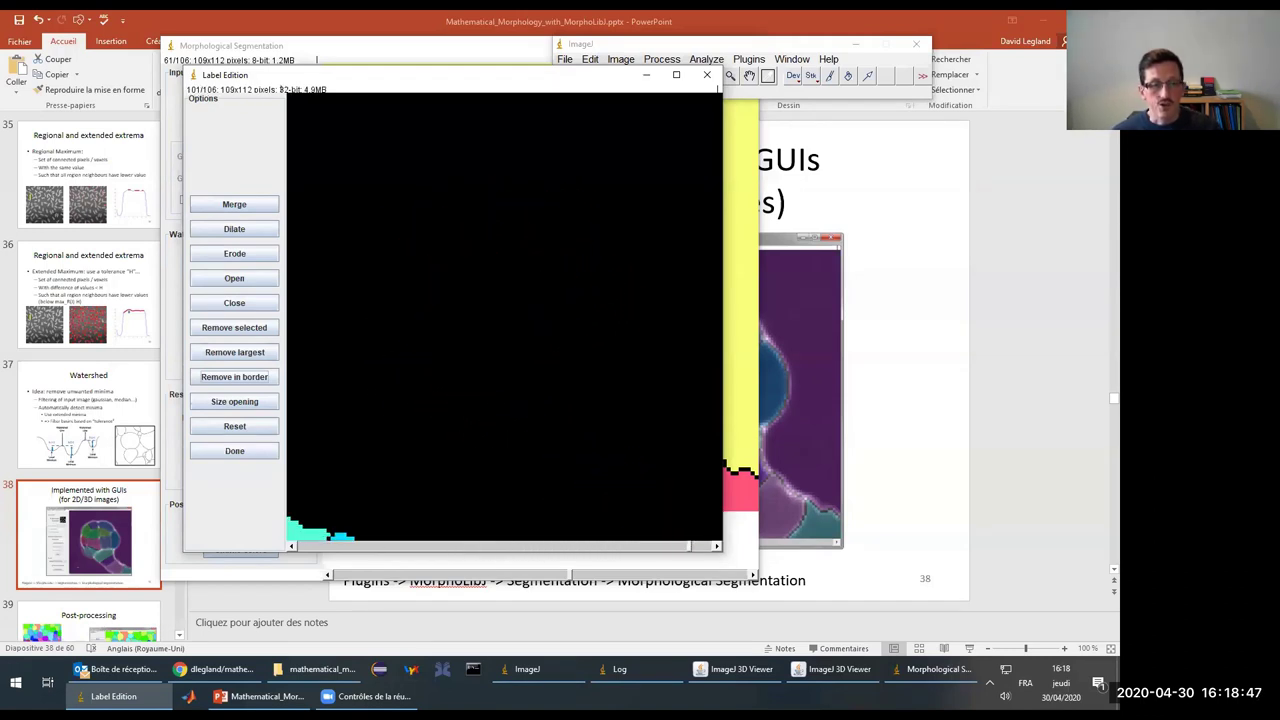
pyautogui.click(603, 48)
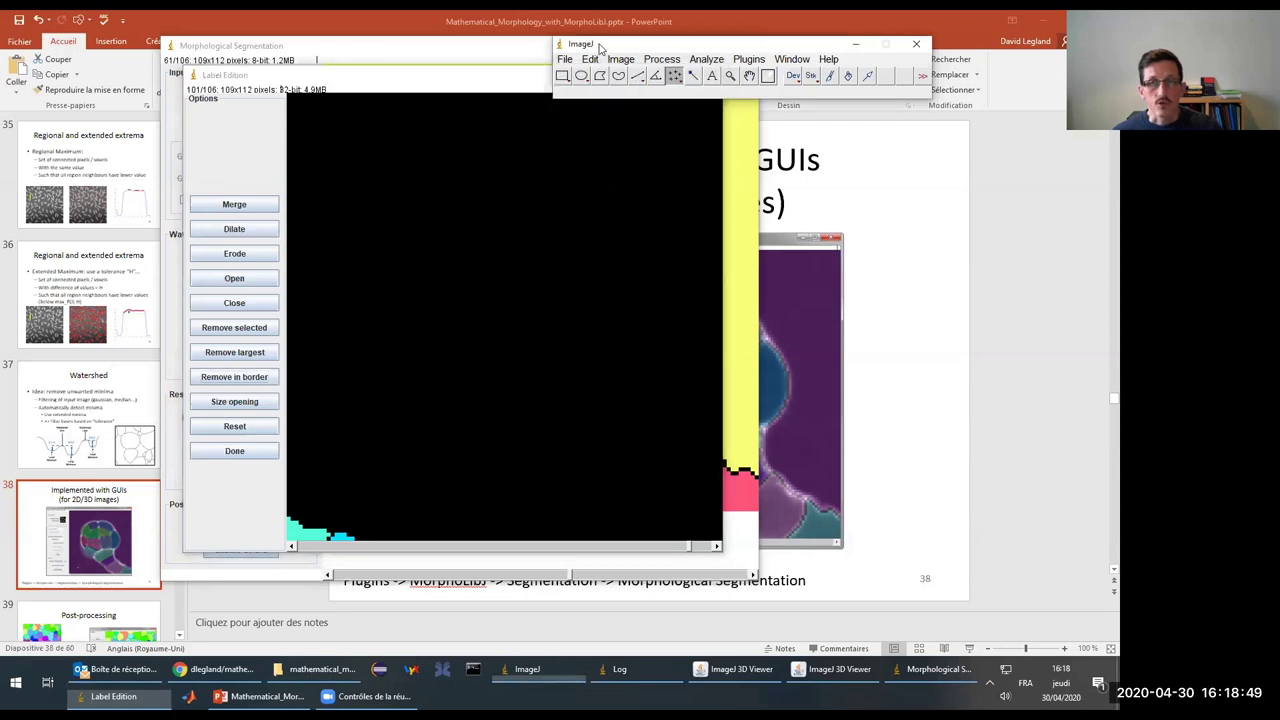
pyautogui.click(320, 545)
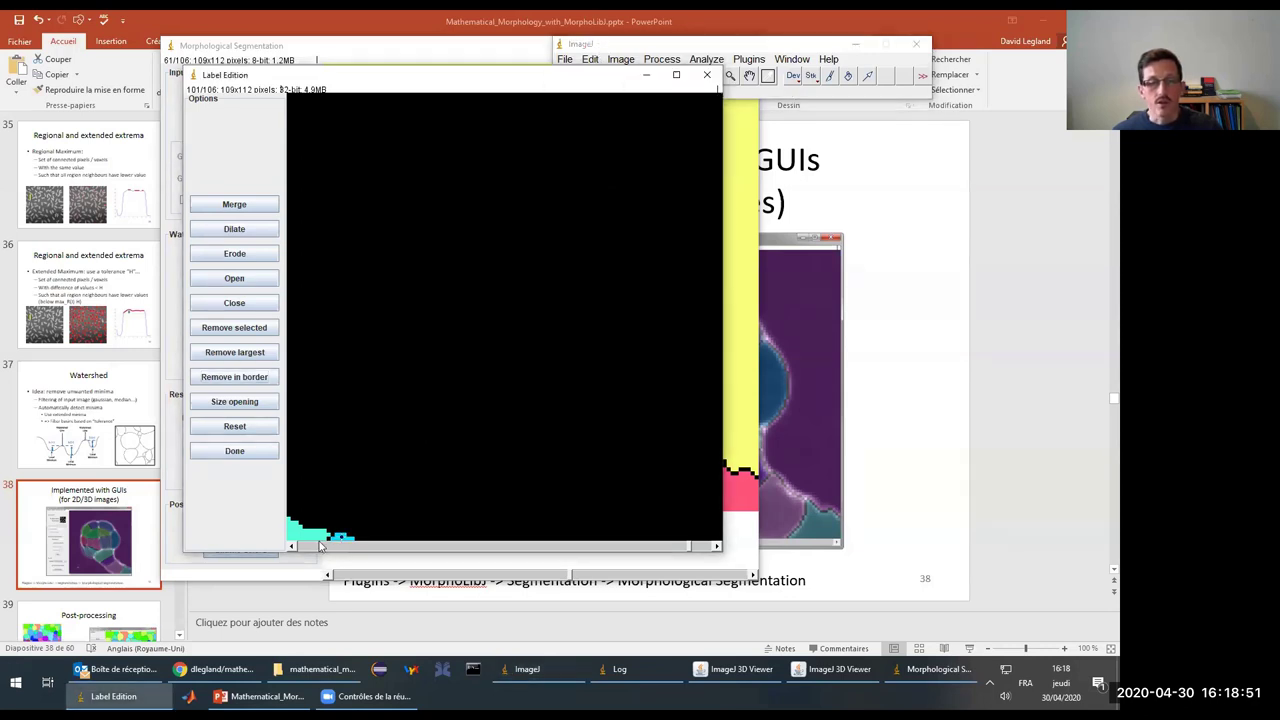
# Step: Remove the leftover corner labels in the last and first slices, check the middle slices, and finish the label editing
pyautogui.click(222, 334)
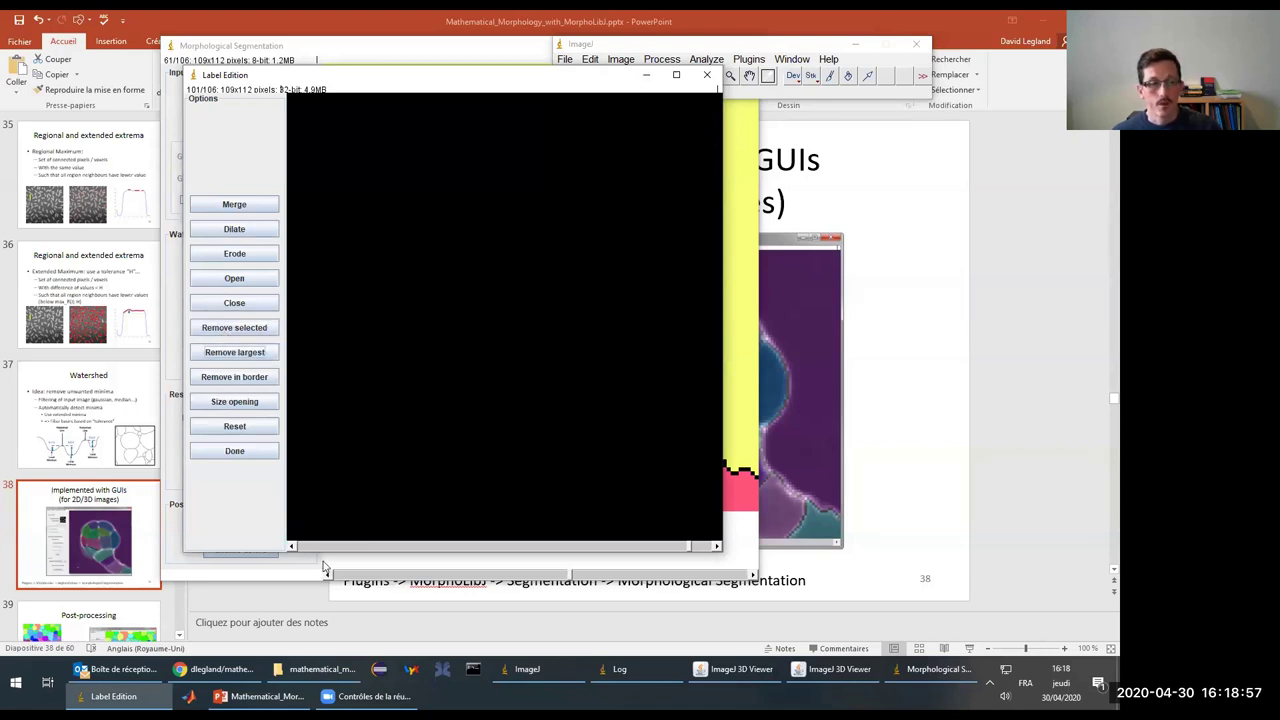
pyautogui.moveTo(690, 550); pyautogui.dragTo(317, 524)
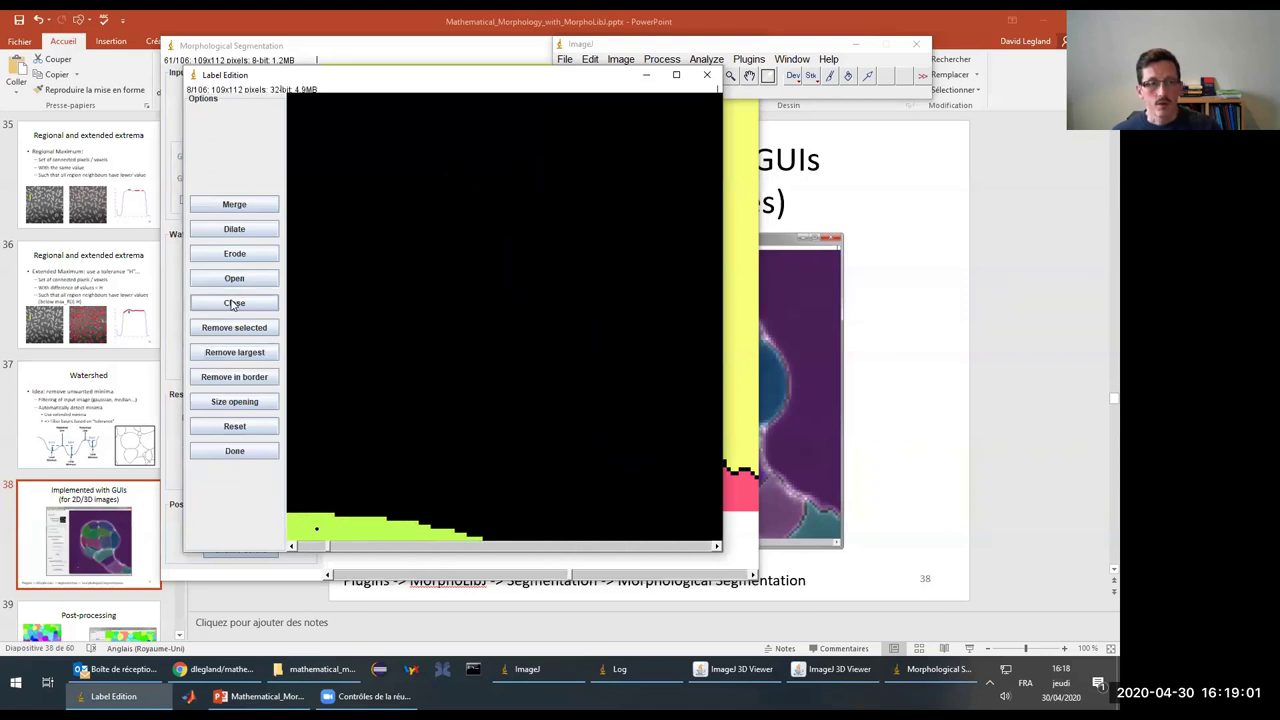
pyautogui.click(231, 329)
pyautogui.moveTo(327, 553); pyautogui.dragTo(527, 545)
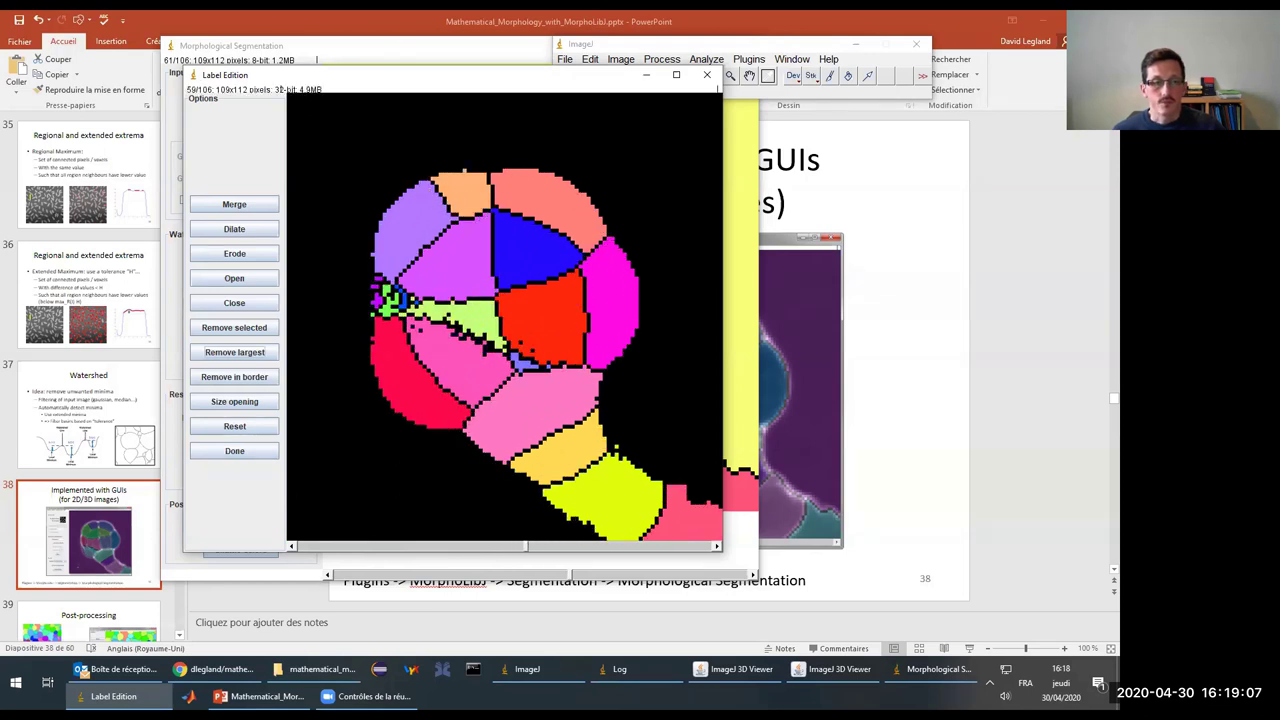
pyautogui.click(246, 455)
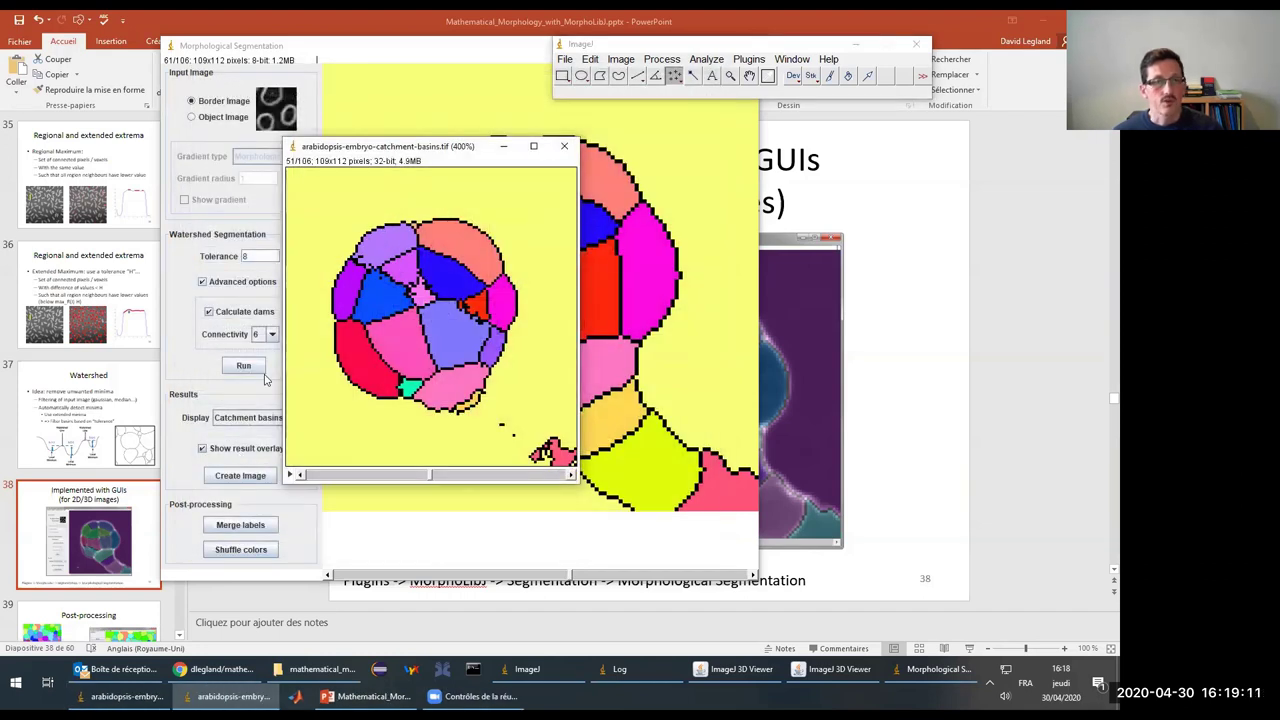
# Step: Enlarge the edited catchment basins image to 400%, place it beside the original image, and examine its slices
pyautogui.moveTo(320, 152); pyautogui.dragTo(577, 224)
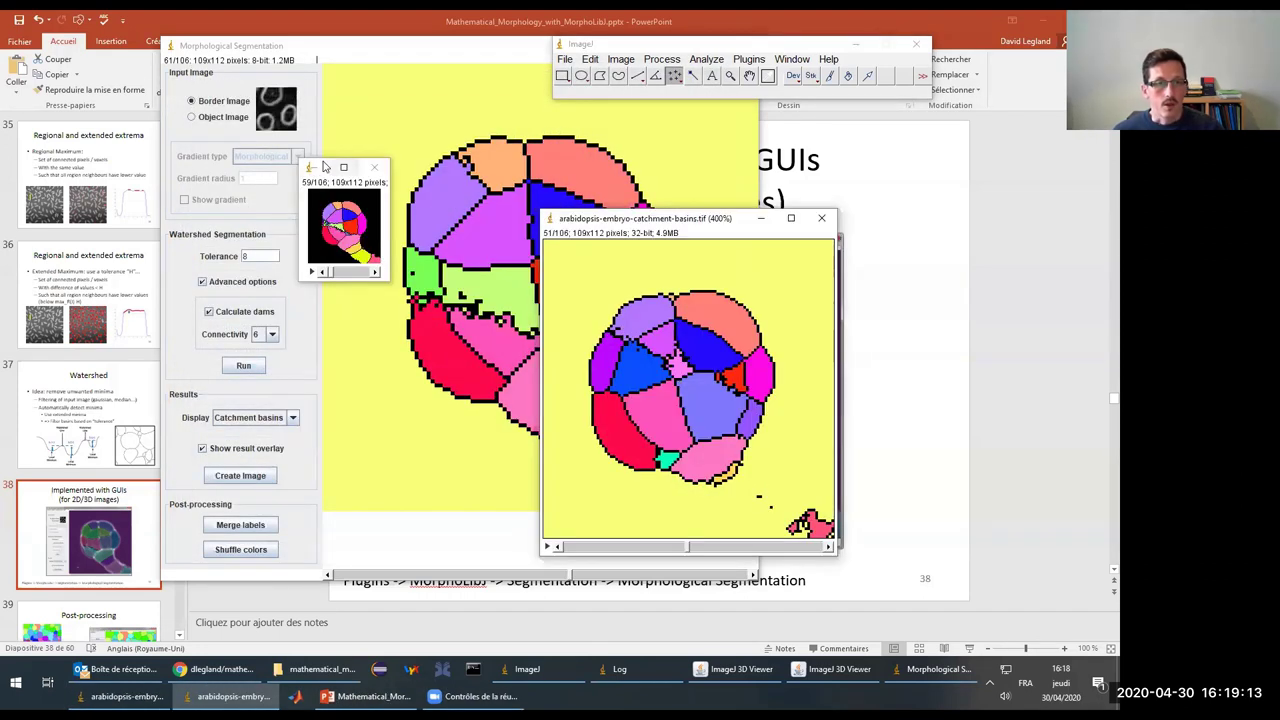
pyautogui.click(305, 210)
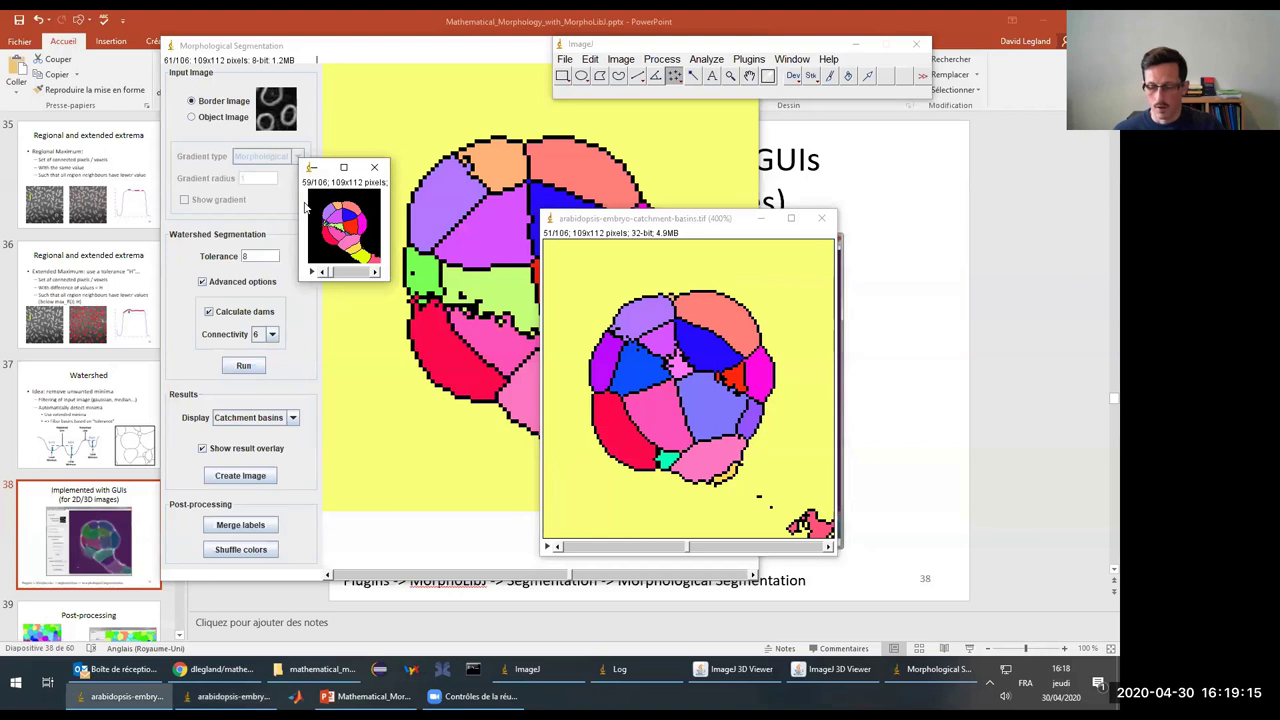
pyautogui.press('+')
pyautogui.press('+')
pyautogui.press('+')
pyautogui.press('+')
pyautogui.press('+')
pyautogui.press('+')
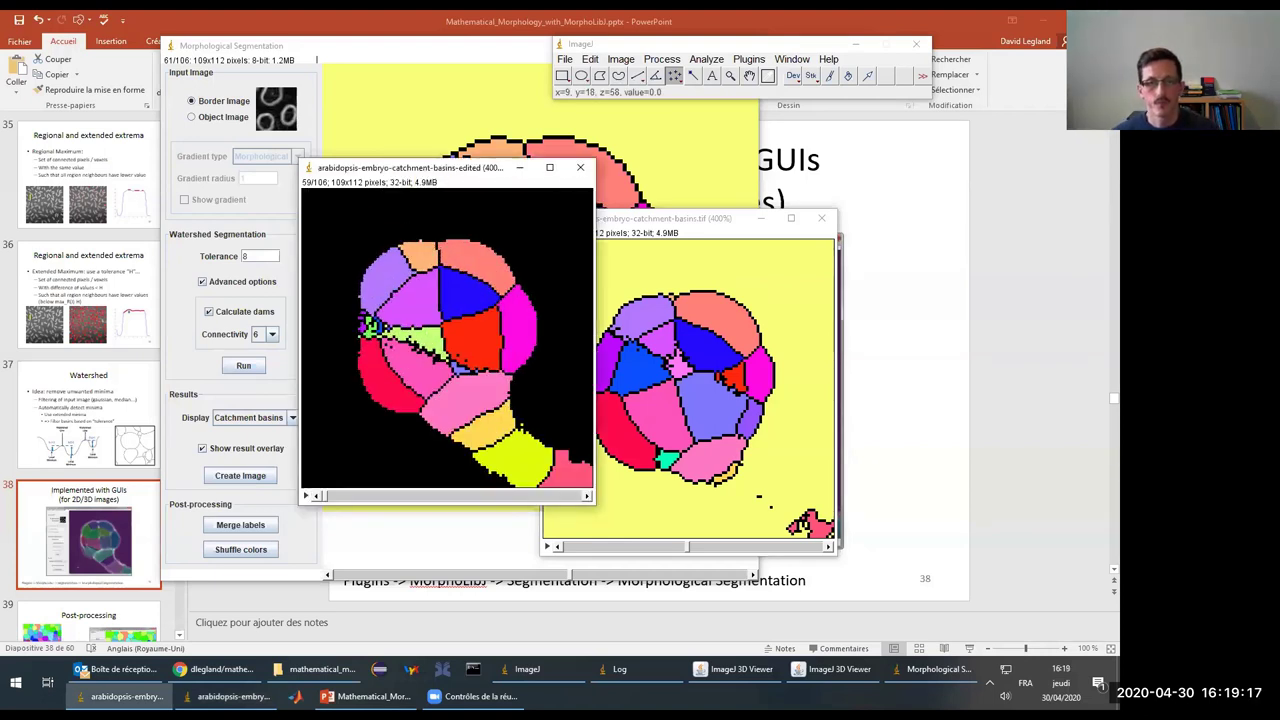
pyautogui.moveTo(360, 172); pyautogui.dragTo(282, 66)
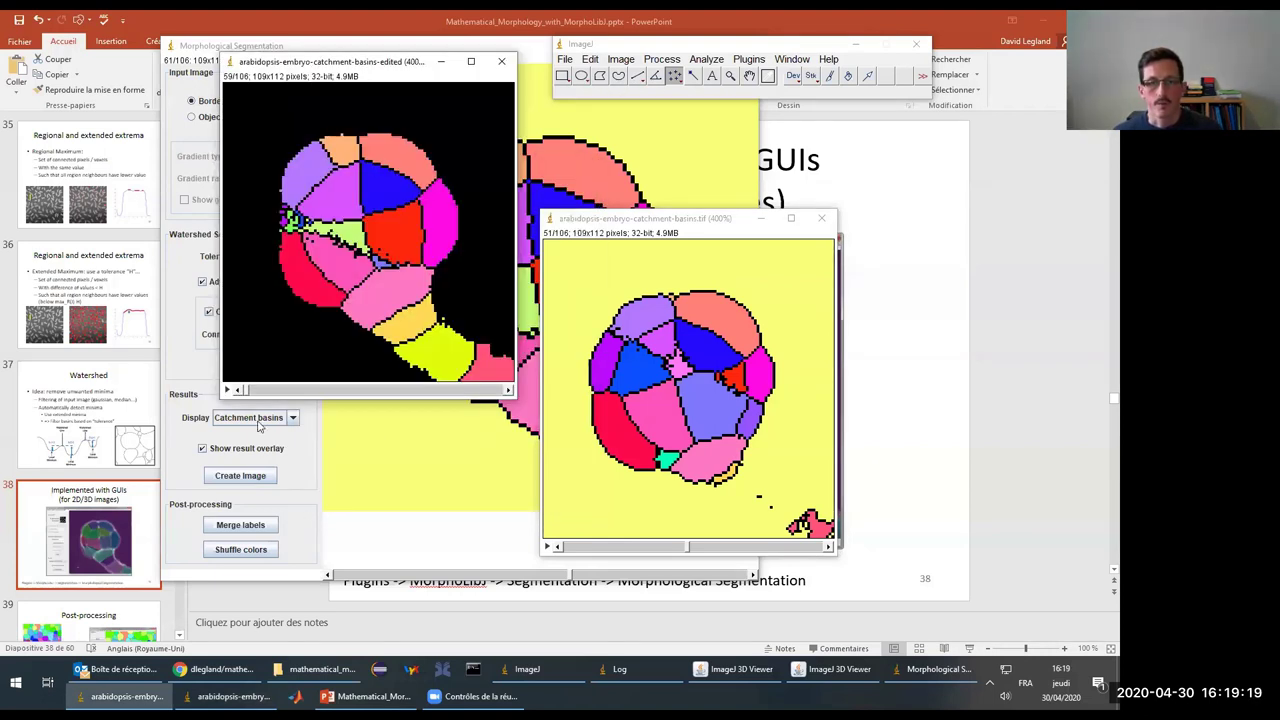
pyautogui.moveTo(253, 392); pyautogui.dragTo(420, 392)
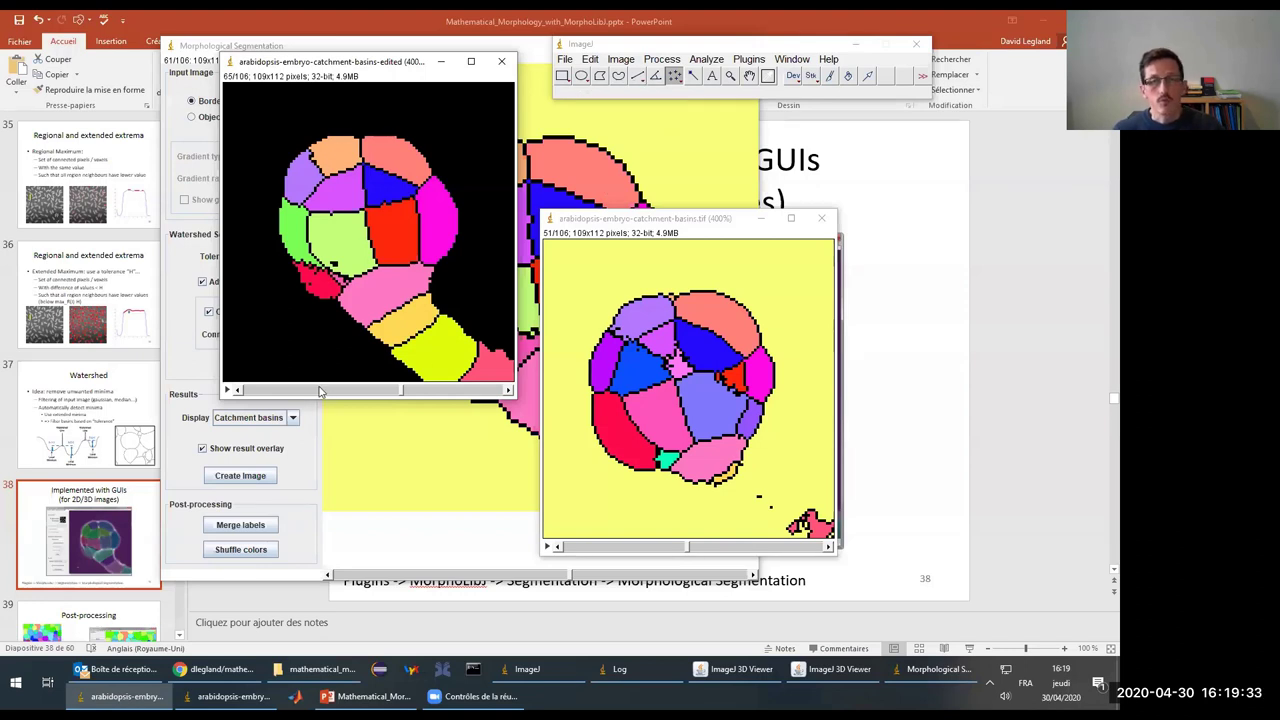
# Step: Convert the edited catchment basins image to RGB Color
pyautogui.click(620, 59)
pyautogui.moveTo(712, 80)
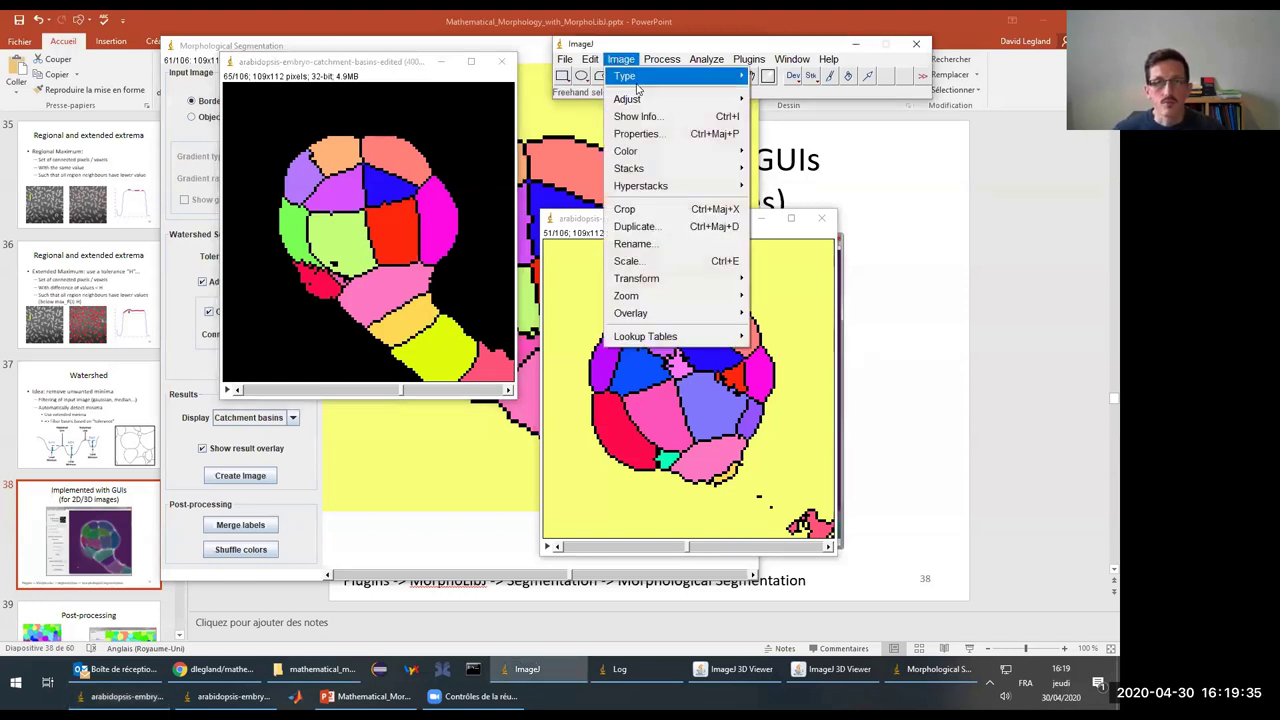
pyautogui.click(779, 145)
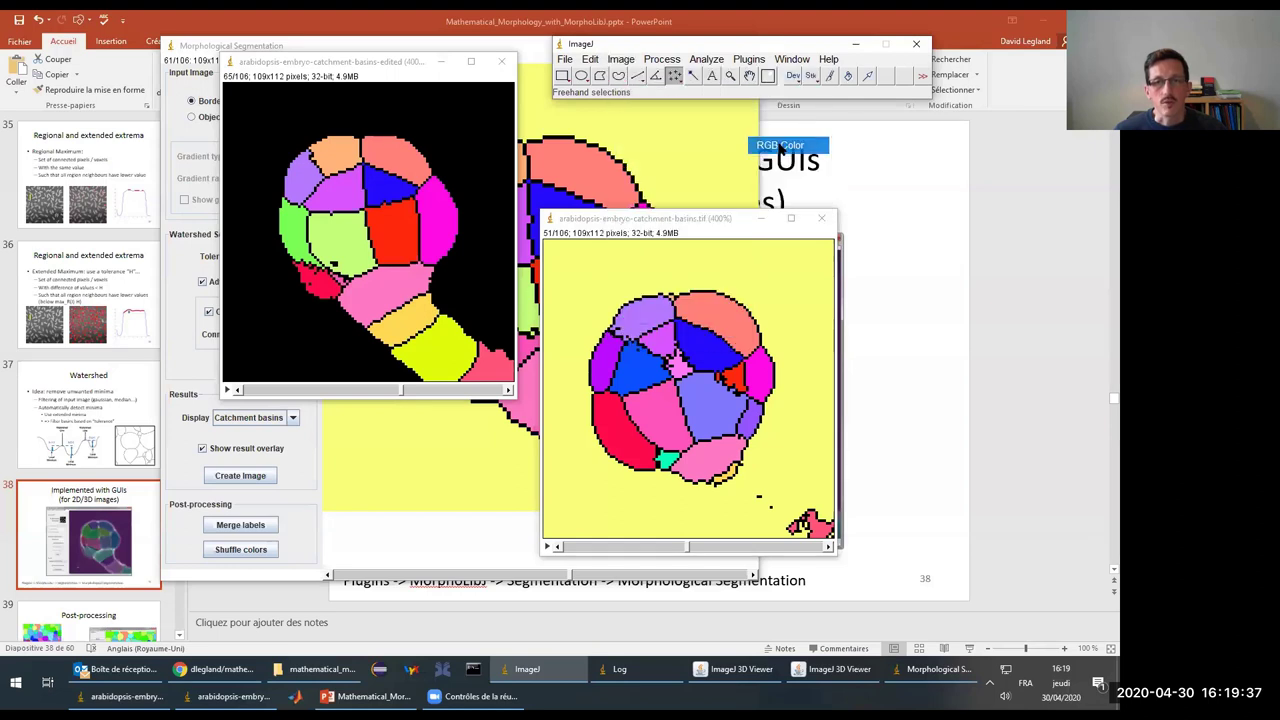
# Step: Render the edited embryo image as a volume in the 3D Viewer and examine the coloured cells up close
pyautogui.click(792, 59)
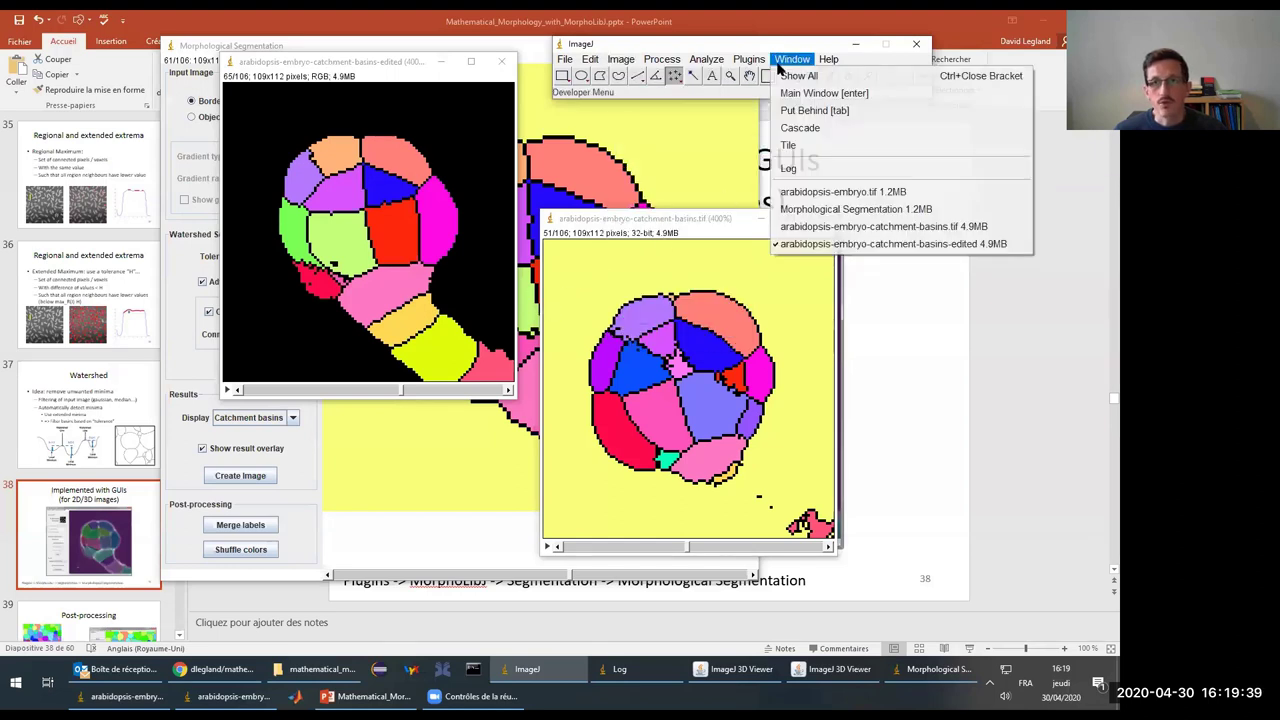
pyautogui.moveTo(748, 59)
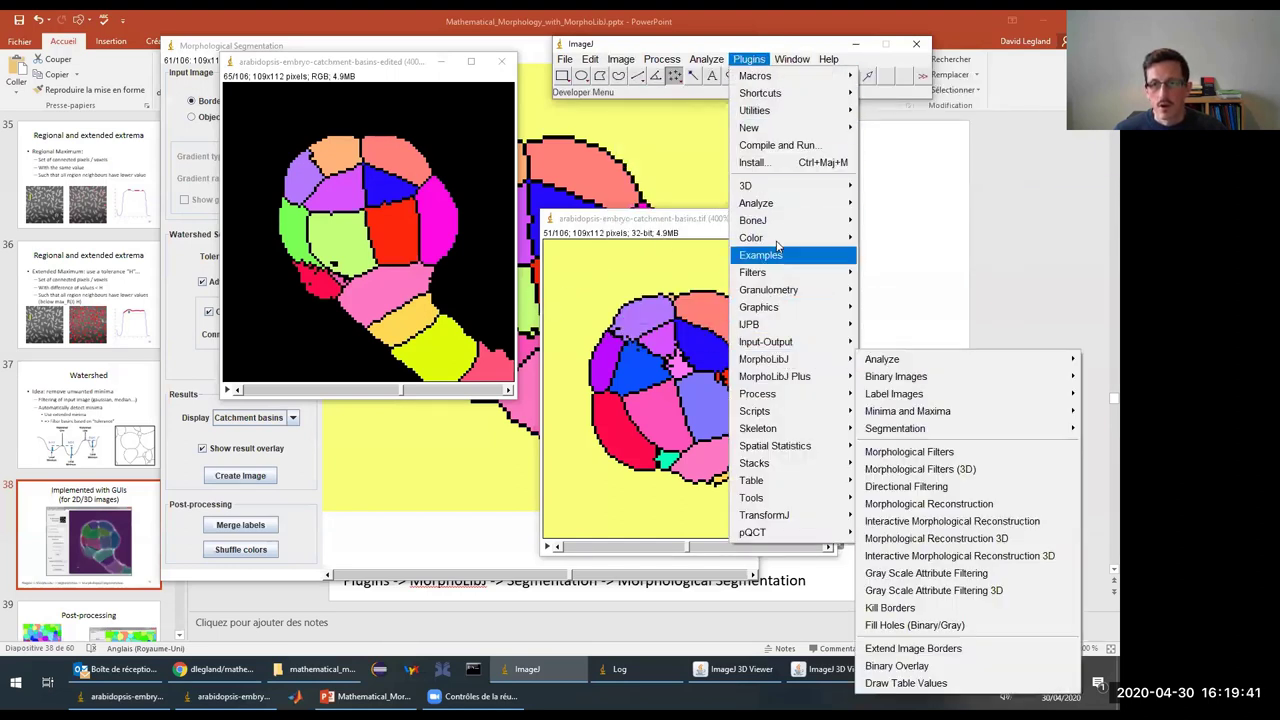
pyautogui.moveTo(770, 190)
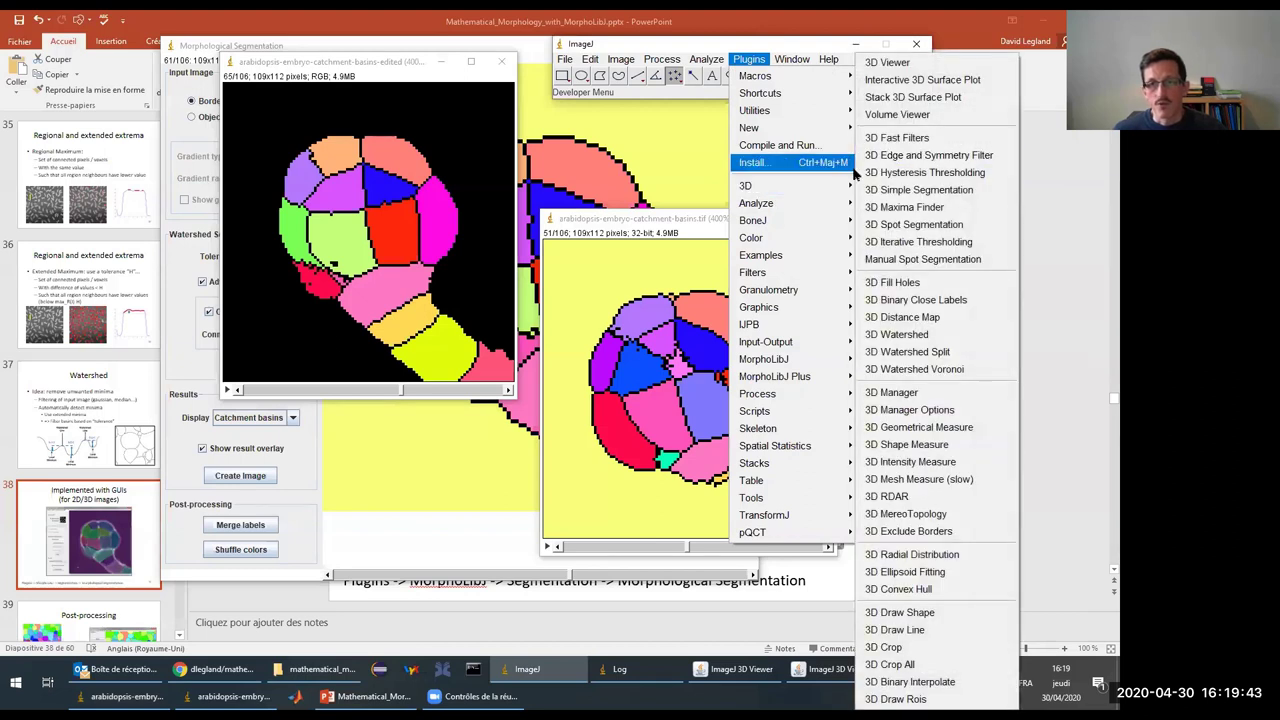
pyautogui.moveTo(848, 188)
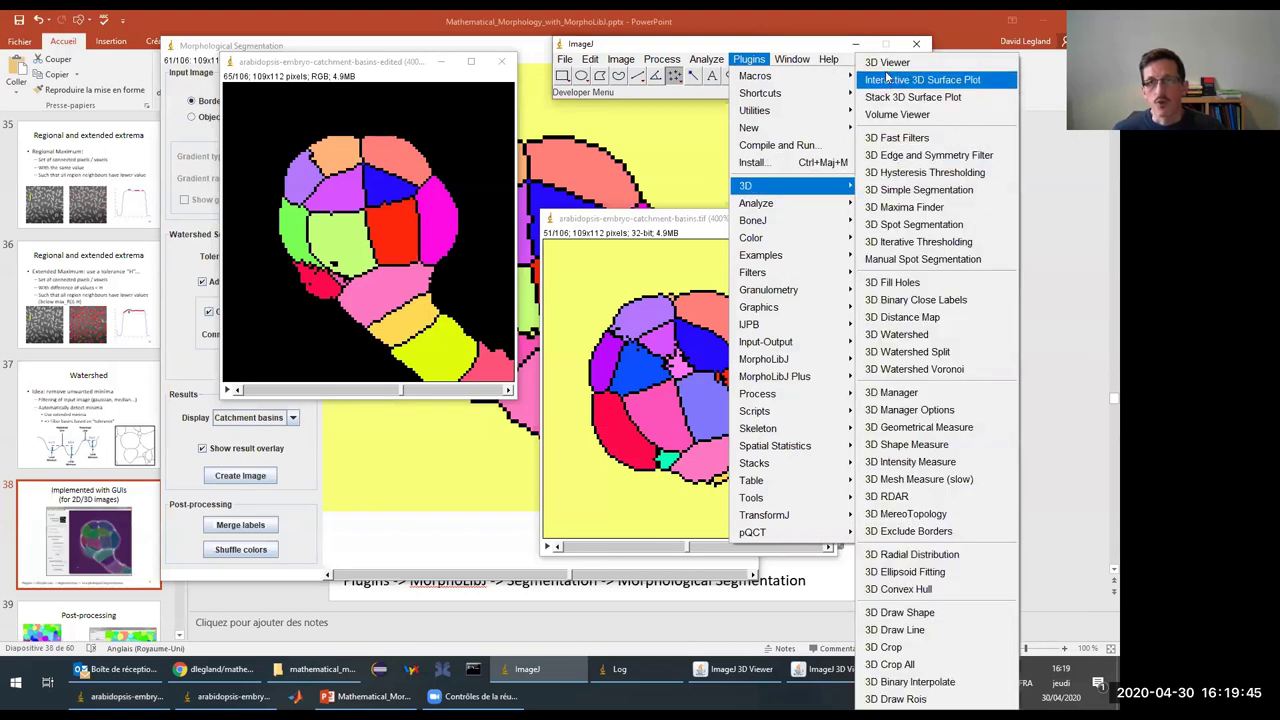
pyautogui.click(886, 58)
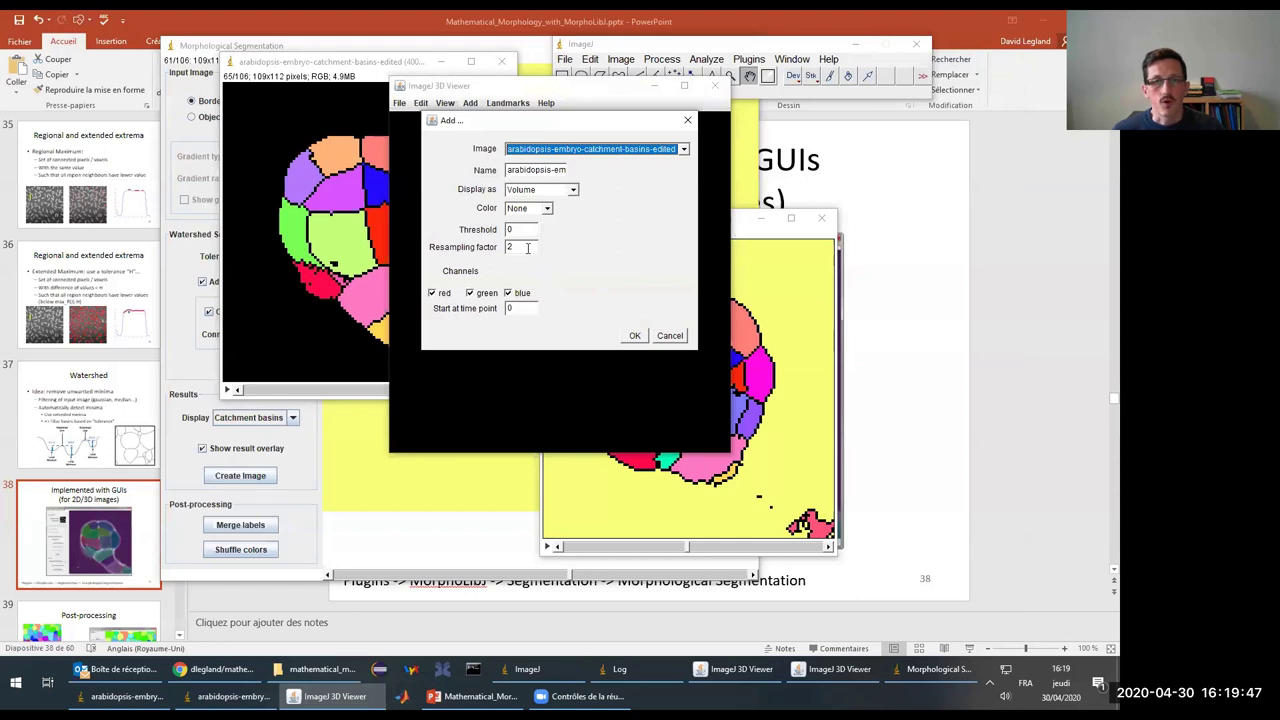
pyautogui.doubleClick(527, 247)
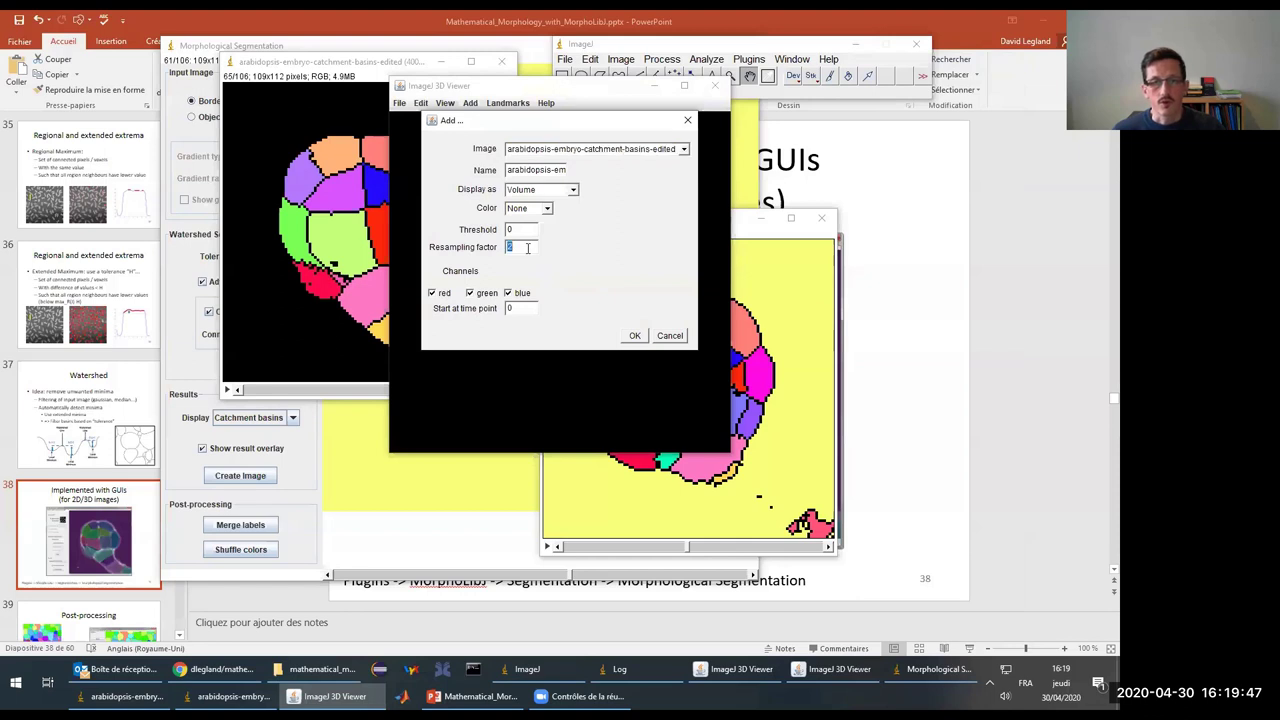
pyautogui.click(630, 336)
pyautogui.moveTo(630, 336); pyautogui.dragTo(616, 248)
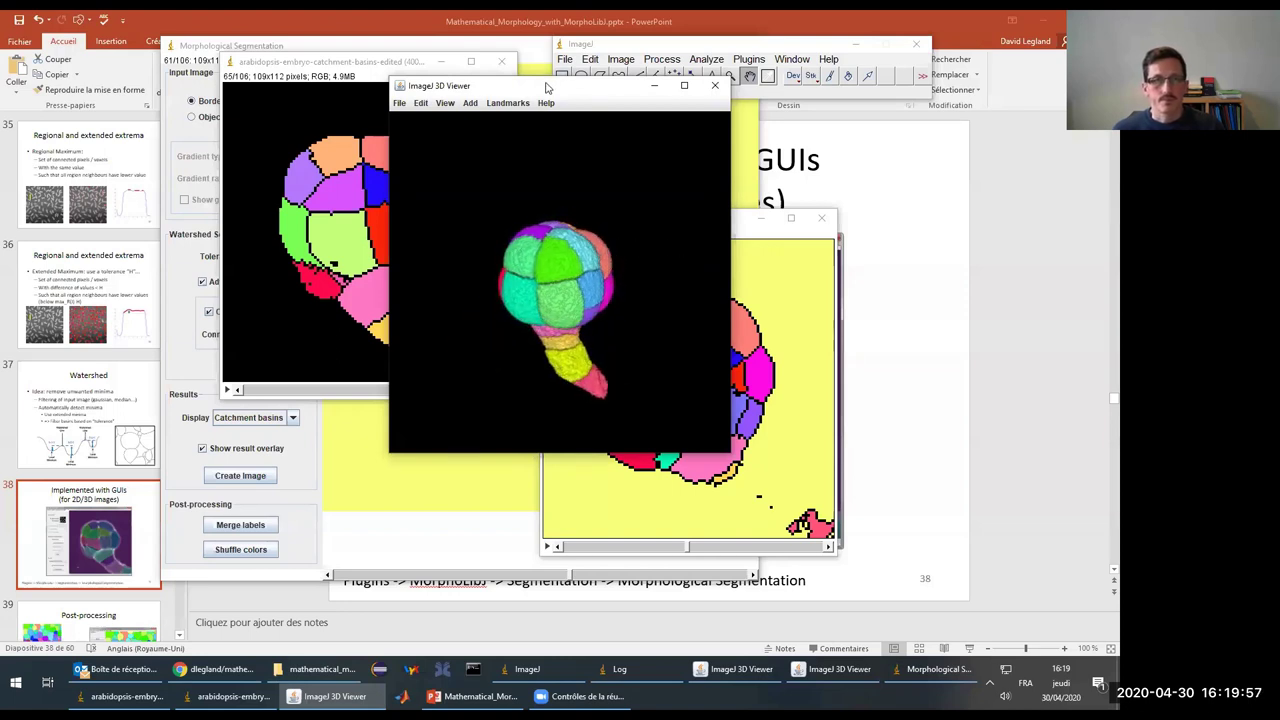
pyautogui.moveTo(548, 88); pyautogui.dragTo(371, 97)
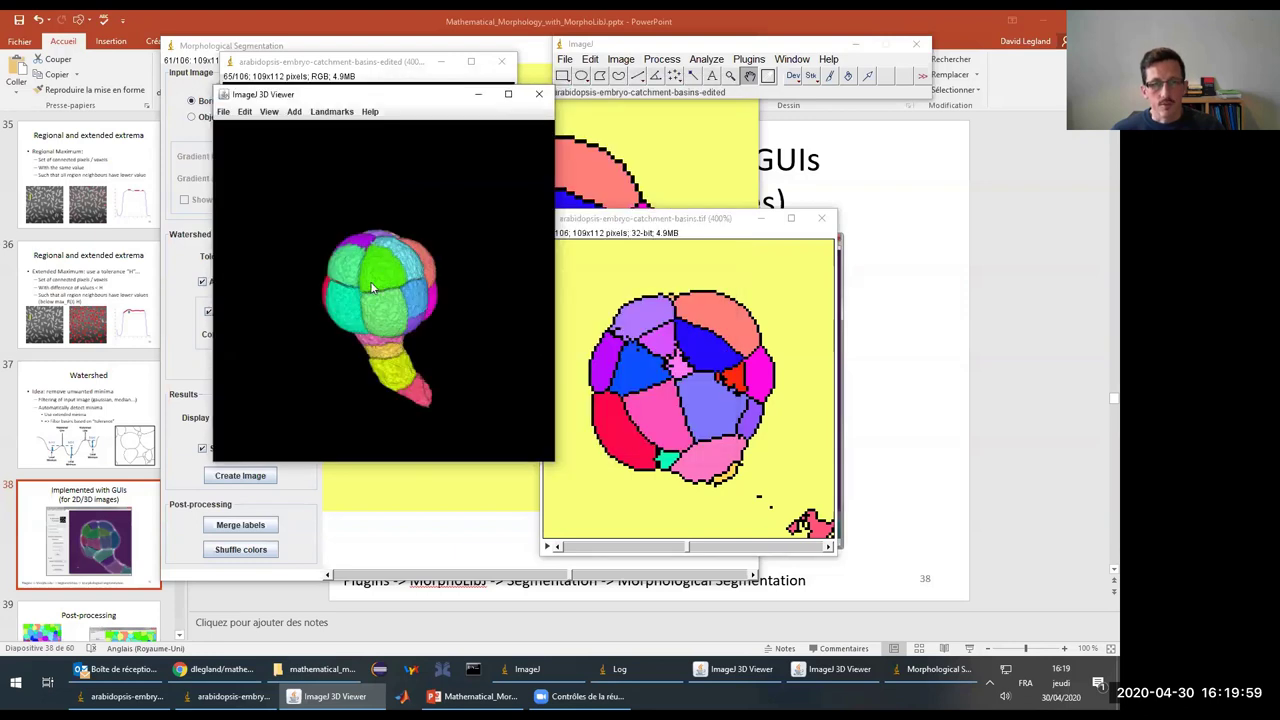
pyautogui.scroll(5, 390, 335)
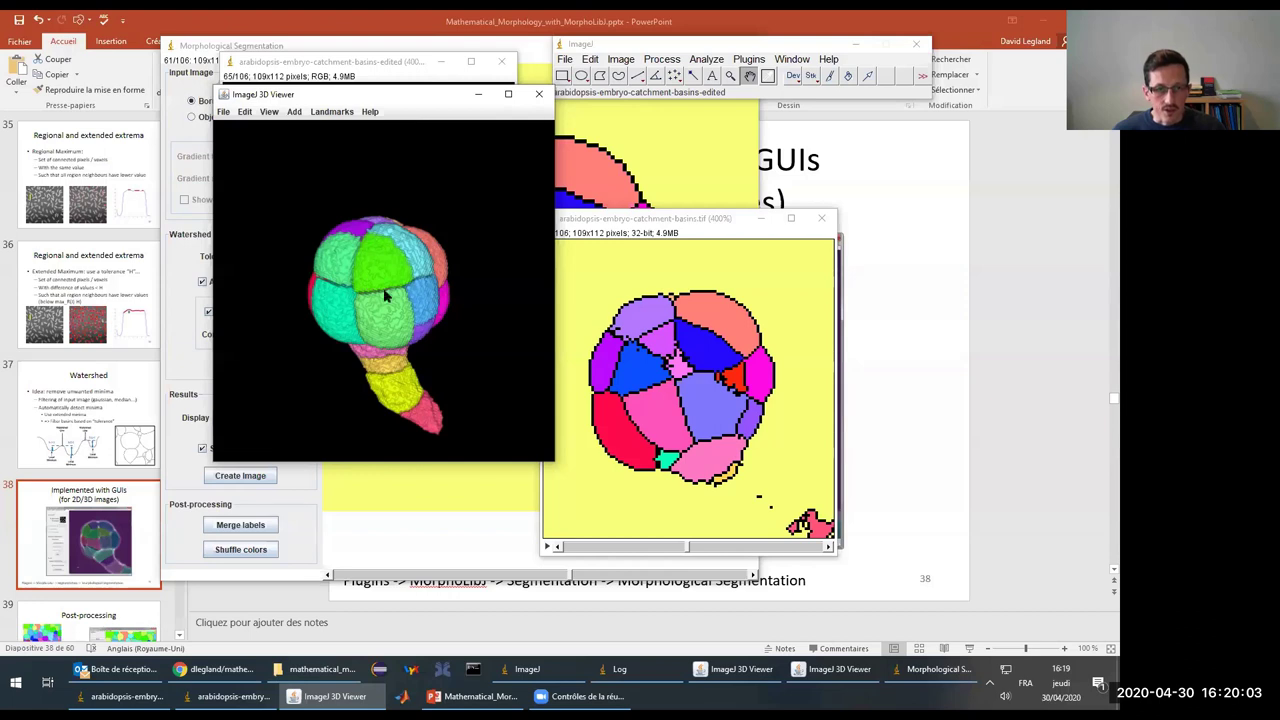
# Step: Remove the border labels from the original catchment basins image on the left, right, top, bottom, front and back sides
pyautogui.click(595, 222)
pyautogui.moveTo(598, 222); pyautogui.dragTo(524, 176)
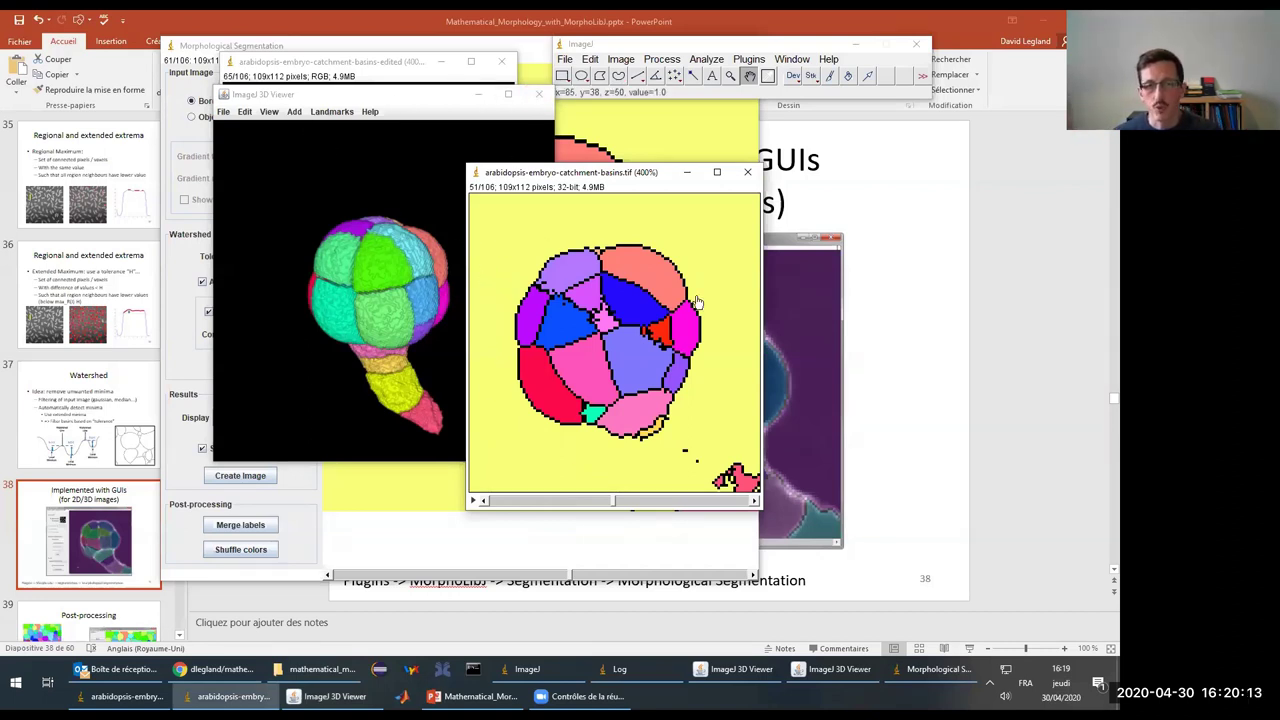
pyautogui.moveTo(615, 505); pyautogui.dragTo(648, 506)
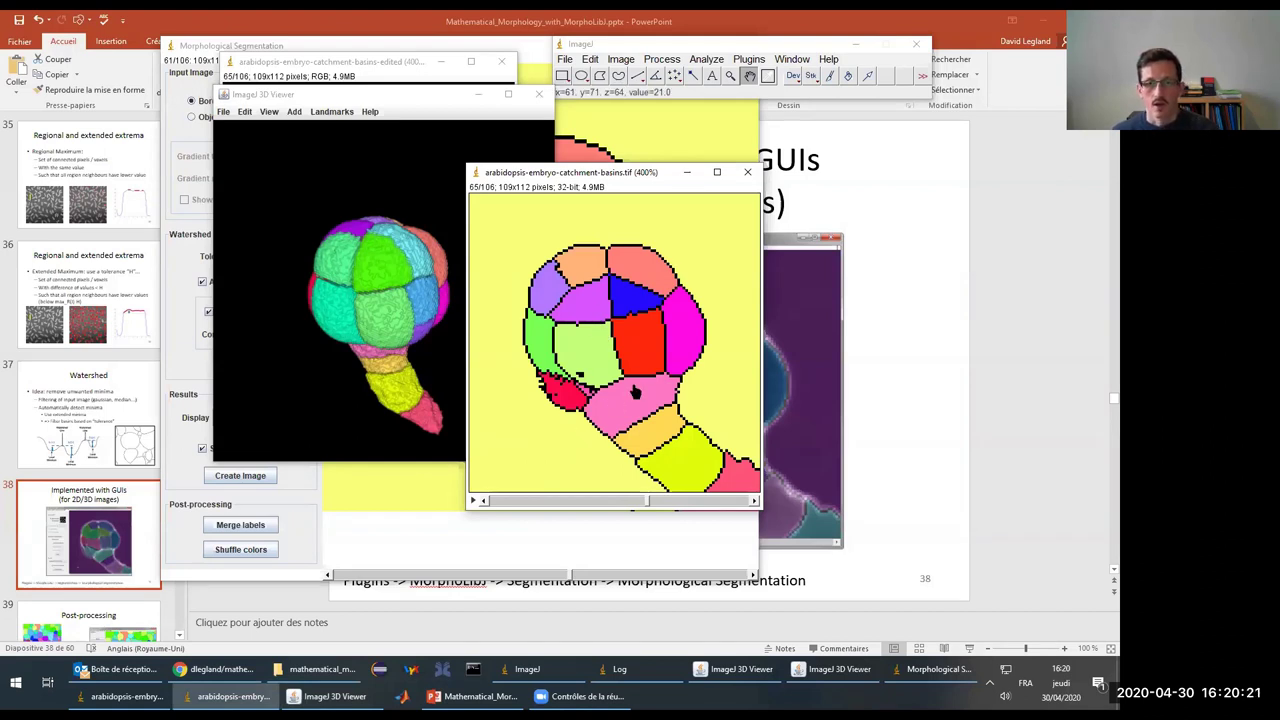
pyautogui.click(749, 60)
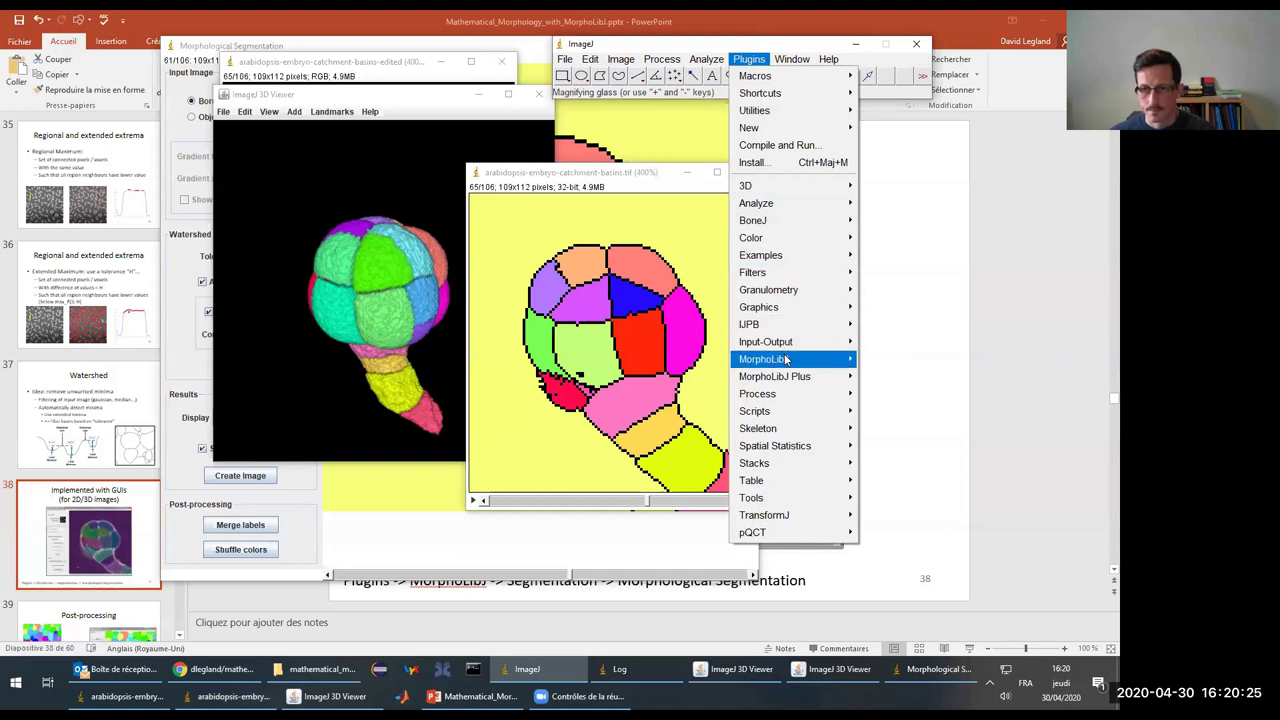
pyautogui.moveTo(787, 359)
pyautogui.moveTo(890, 393)
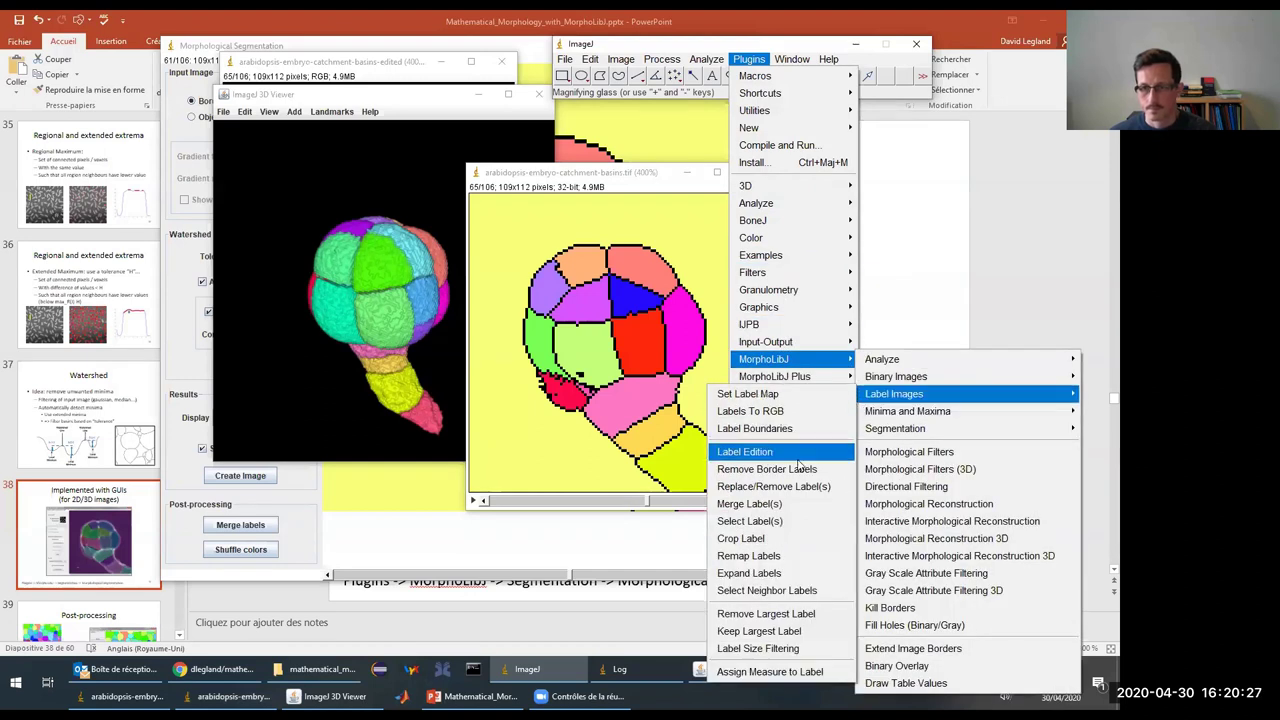
pyautogui.click(800, 469)
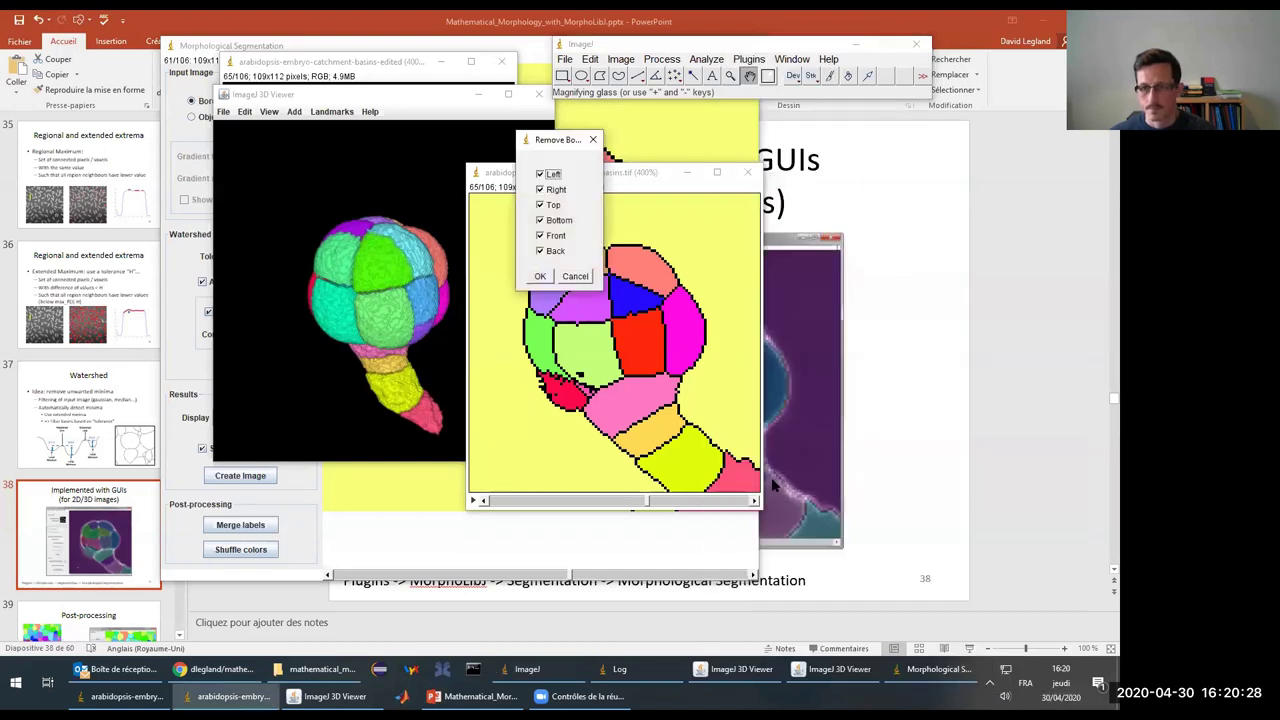
pyautogui.click(540, 277)
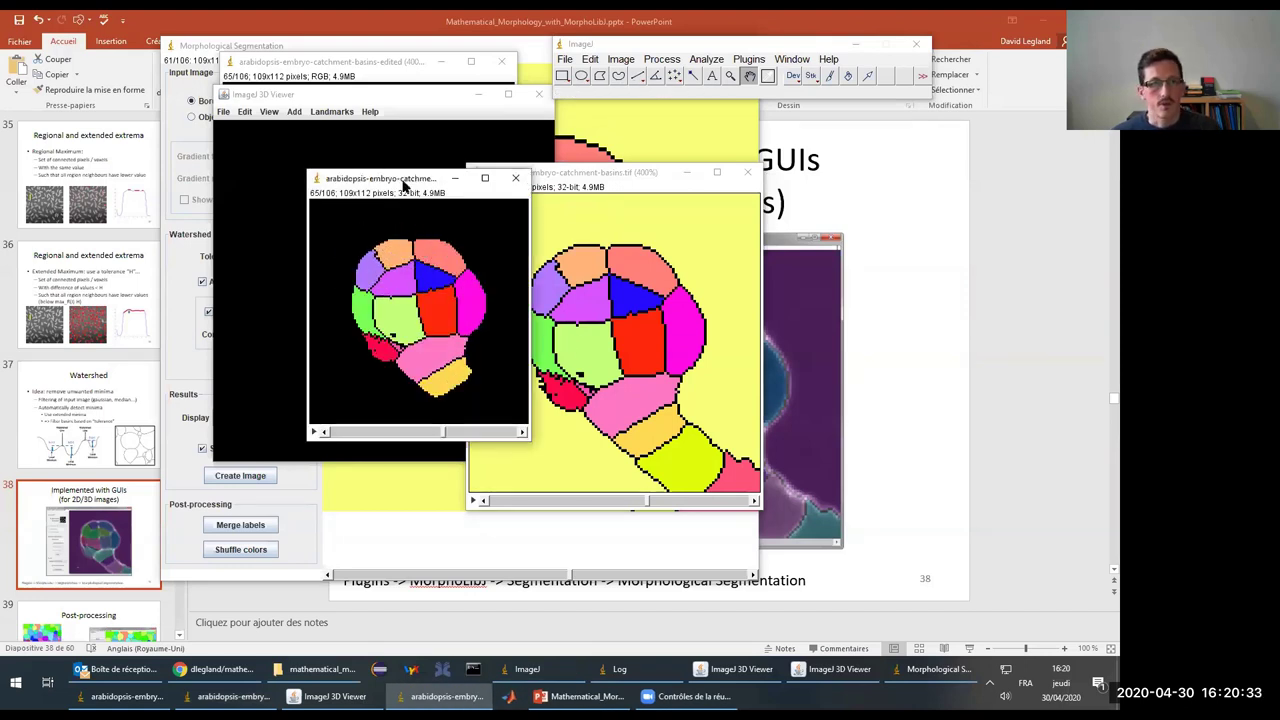
# Step: Spread the cells of the border-cleaned image apart with MorpholibJ's Expand Labels
pyautogui.moveTo(403, 180); pyautogui.dragTo(291, 89)
pyautogui.click(582, 96)
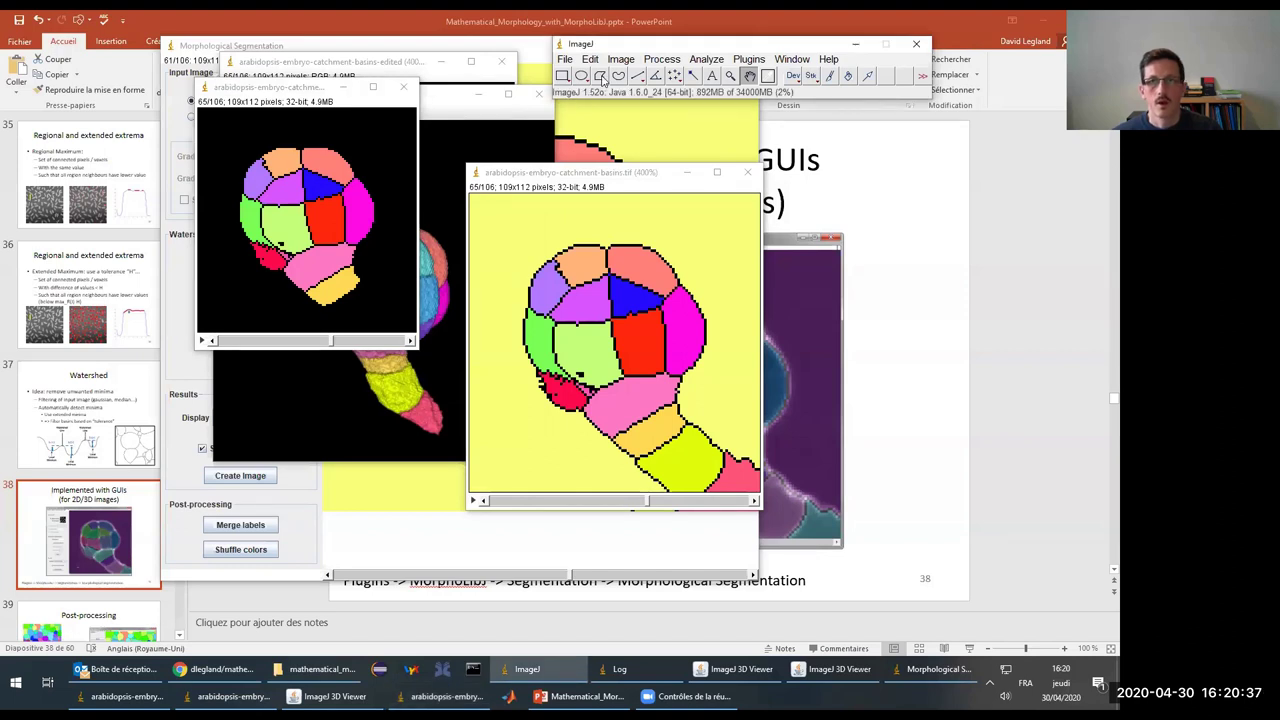
pyautogui.click(749, 59)
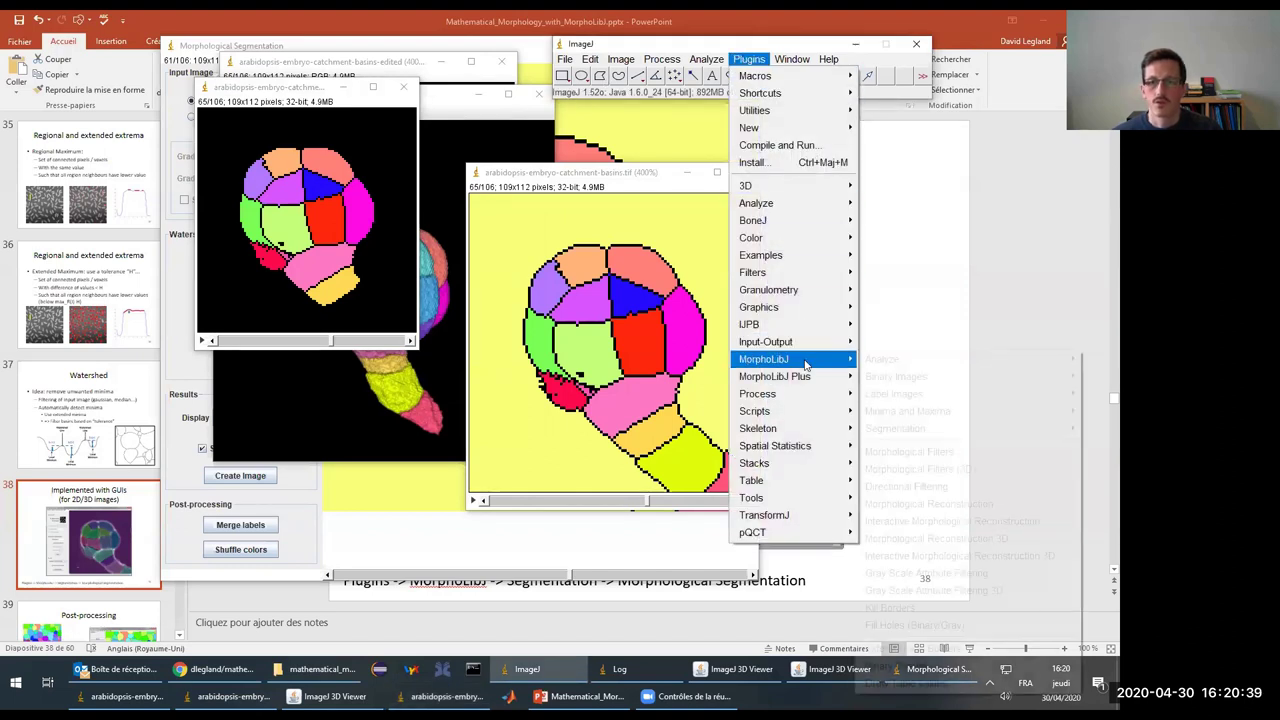
pyautogui.moveTo(806, 365)
pyautogui.moveTo(910, 397)
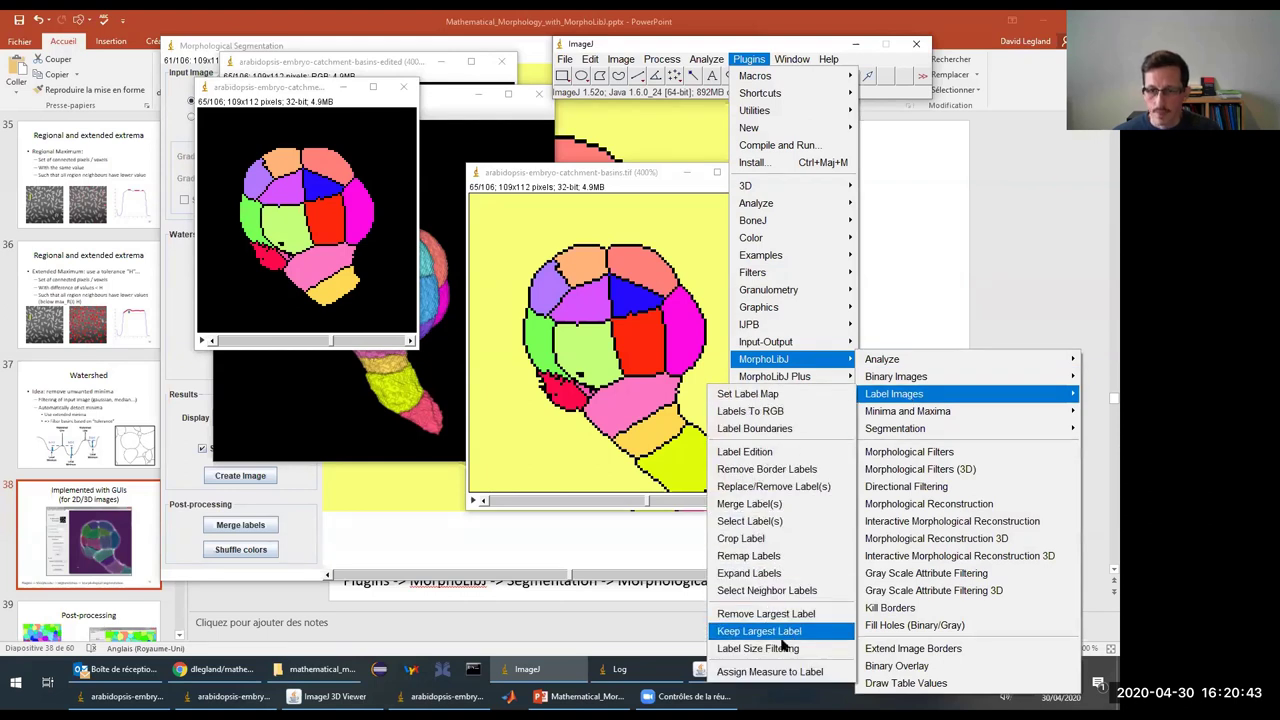
pyautogui.click(758, 574)
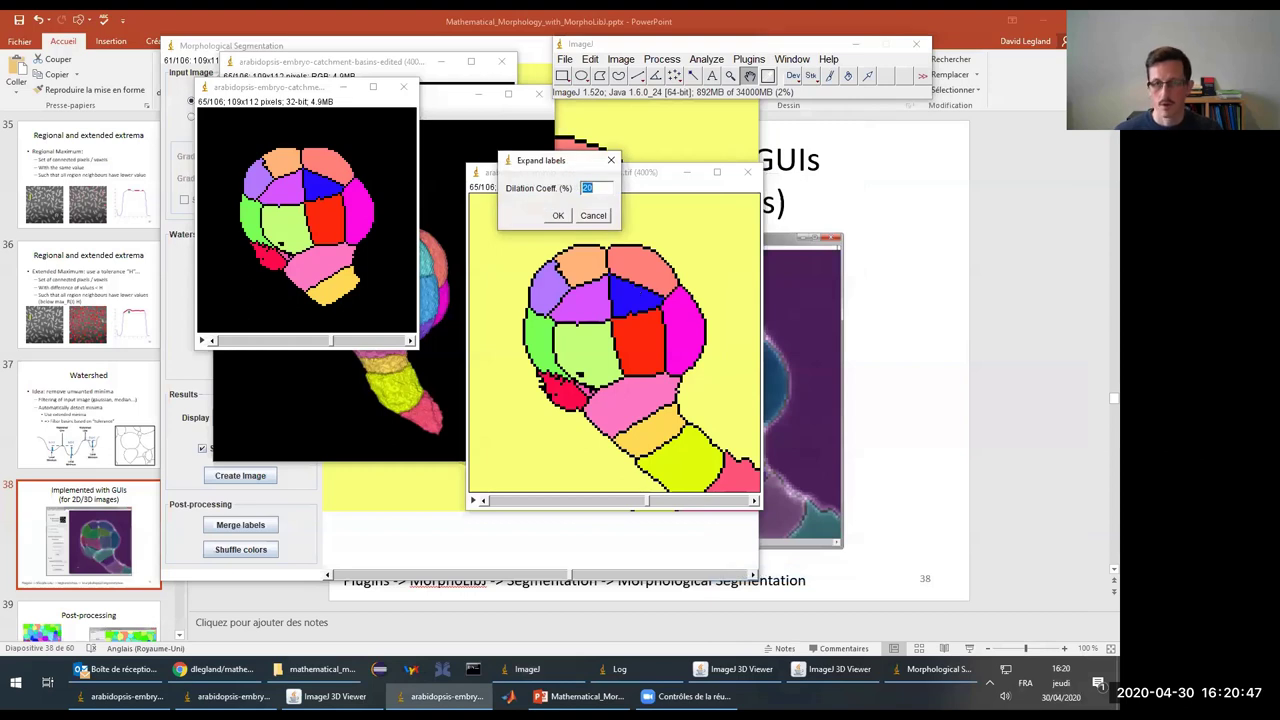
pyautogui.click(558, 216)
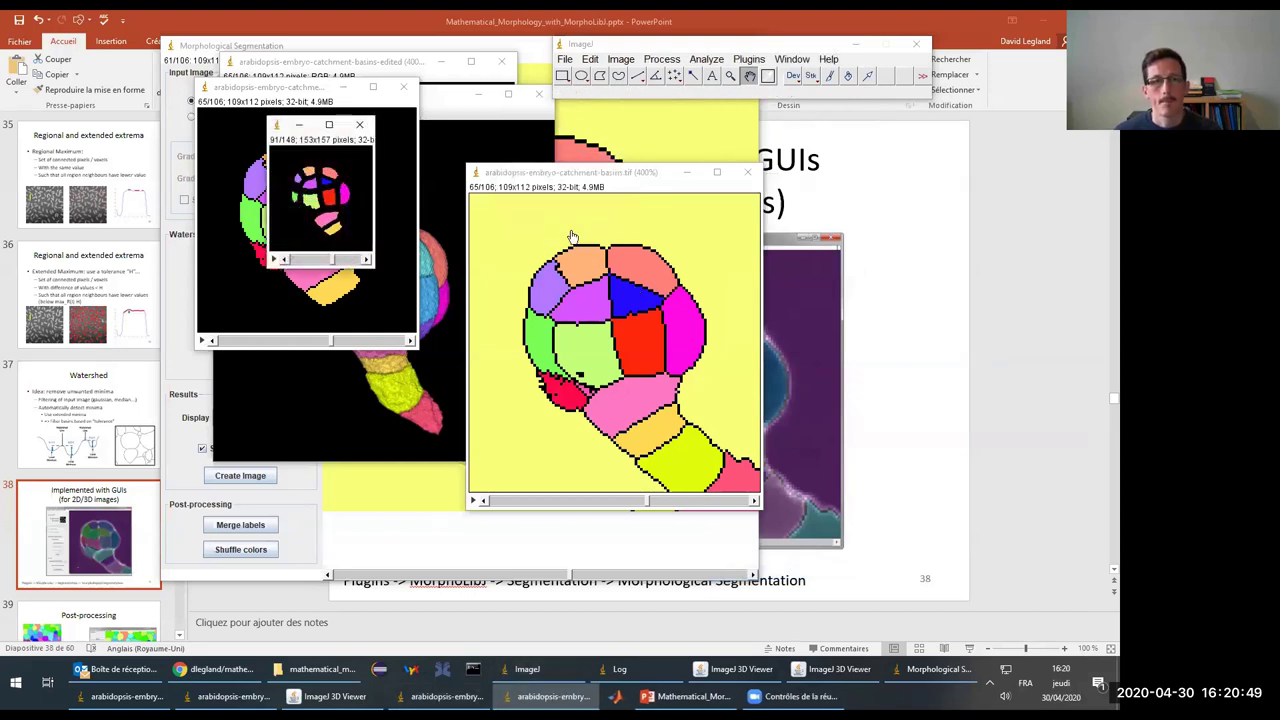
# Step: Inspect the slices of the expanded label image and convert it to RGB Color
pyautogui.moveTo(335, 263); pyautogui.dragTo(326, 261)
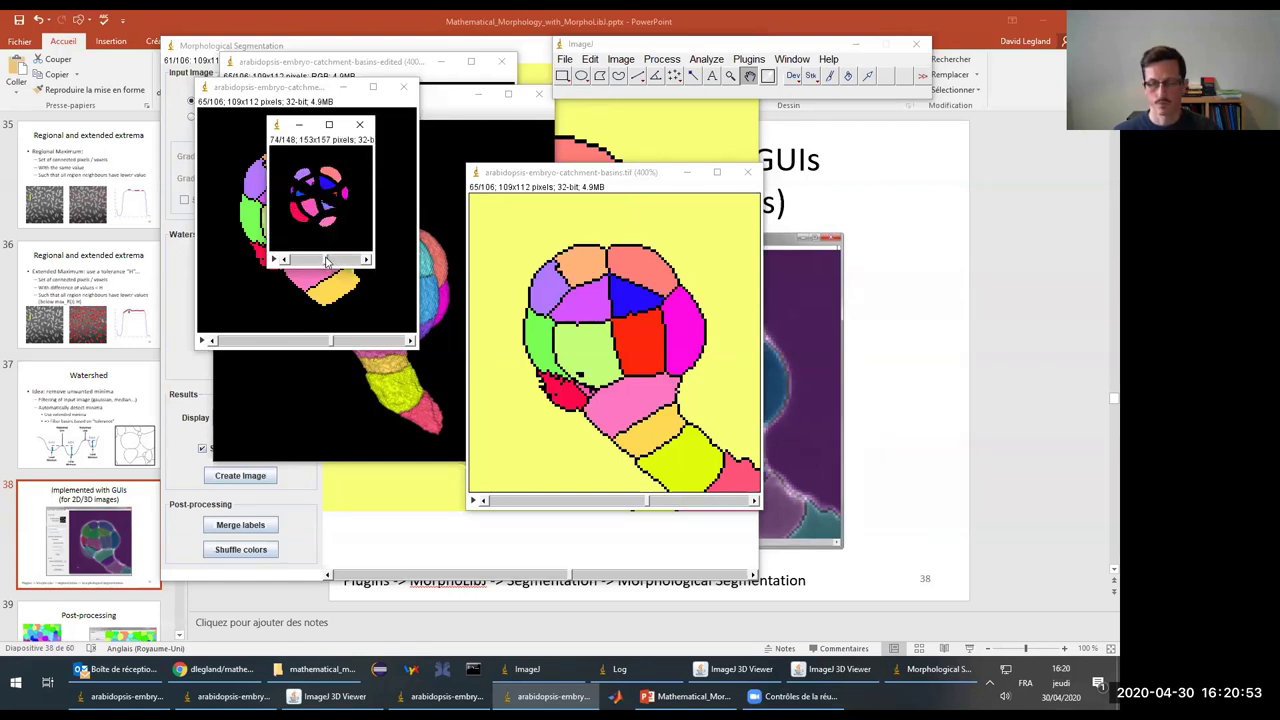
pyautogui.press('+')
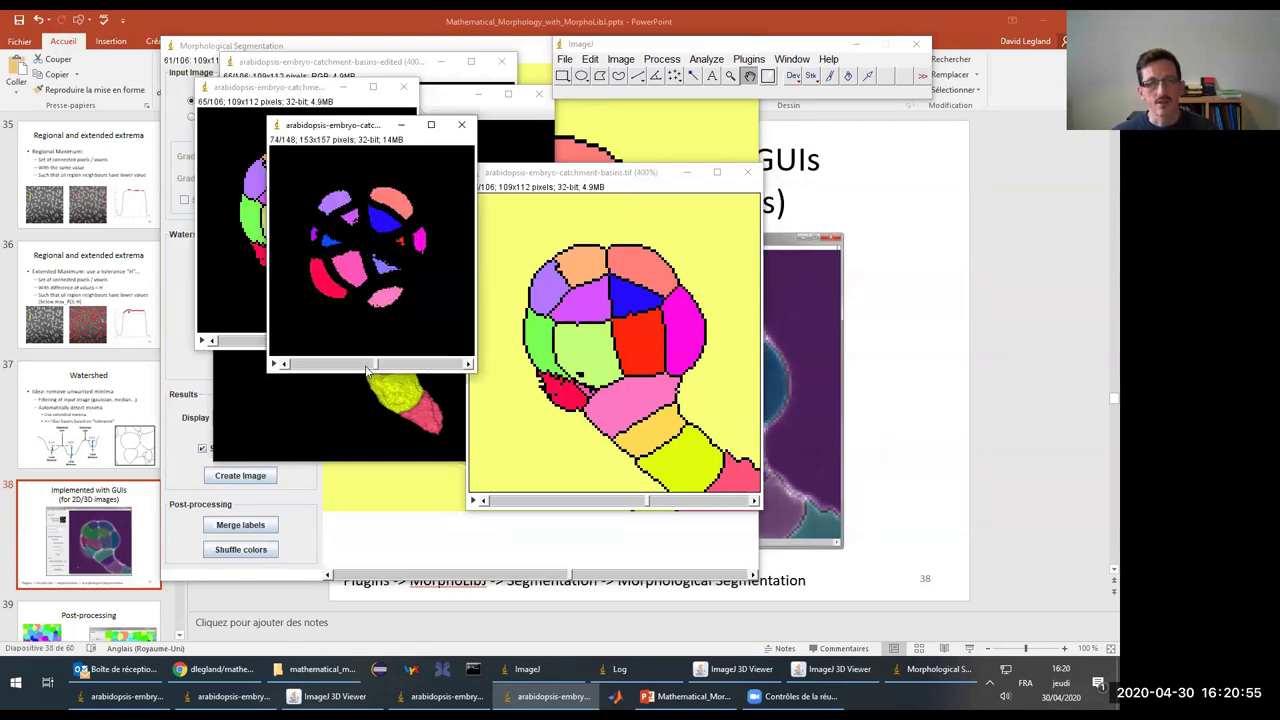
pyautogui.moveTo(377, 367); pyautogui.dragTo(392, 367)
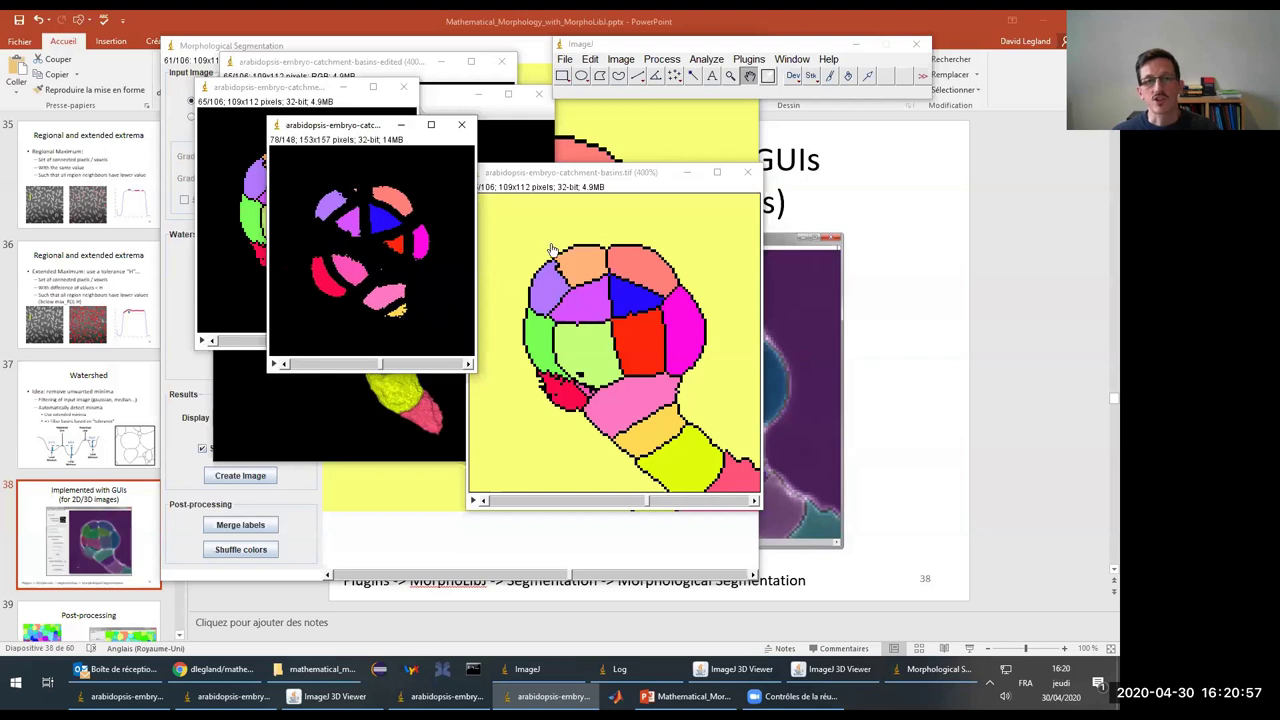
pyautogui.click(622, 61)
pyautogui.moveTo(673, 77)
pyautogui.click(792, 146)
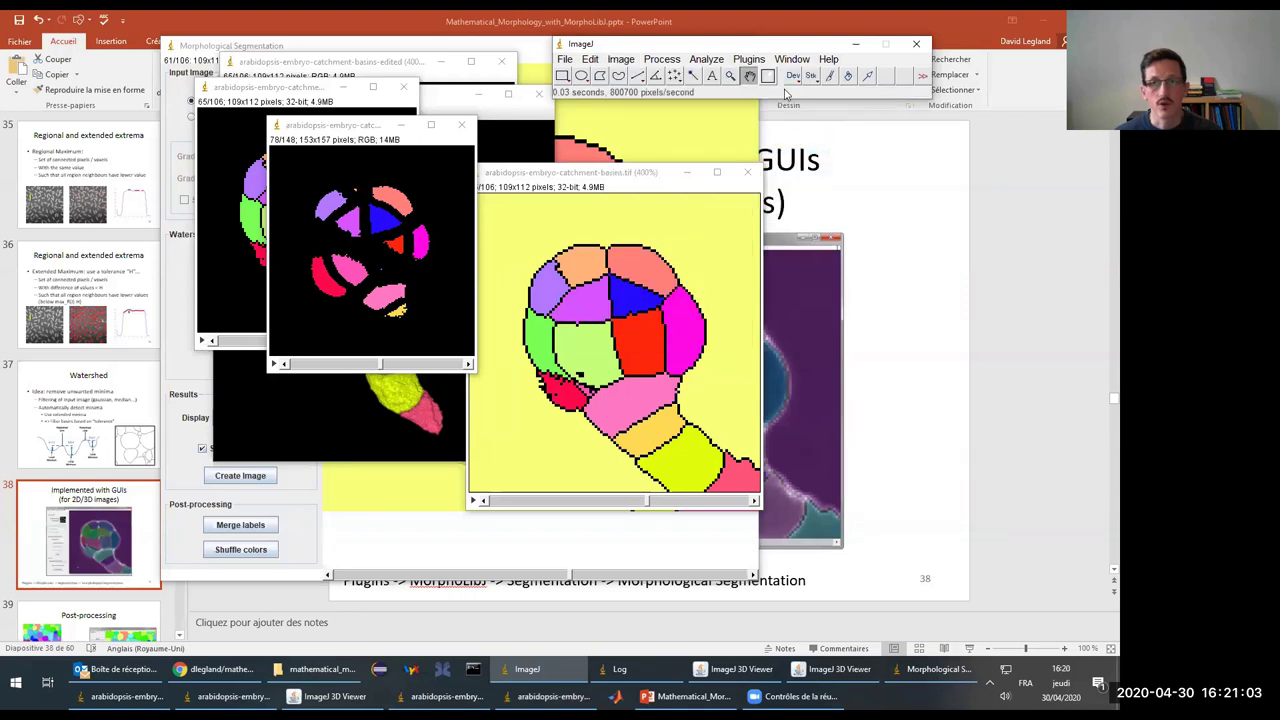
# Step: Render the expanded, border-cleaned label image as a volume in the 3D Viewer and examine the separated cells up close from several angles
pyautogui.click(752, 59)
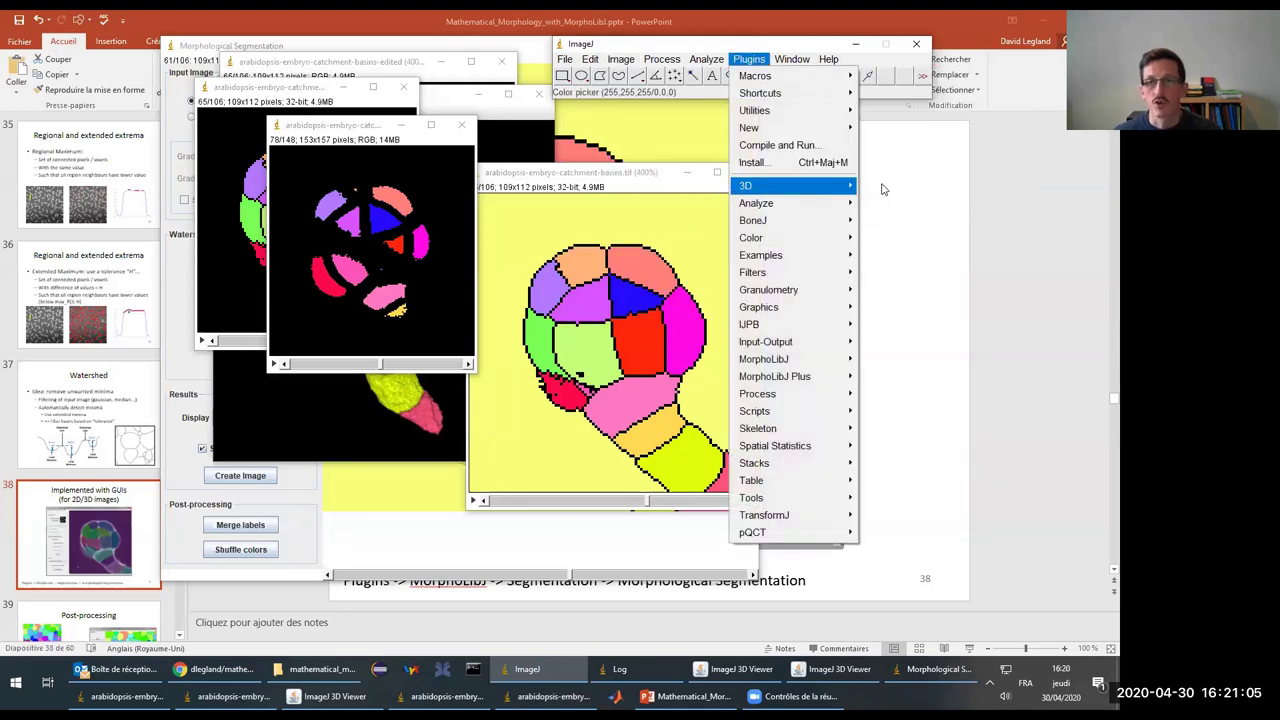
pyautogui.moveTo(800, 186)
pyautogui.click(893, 63)
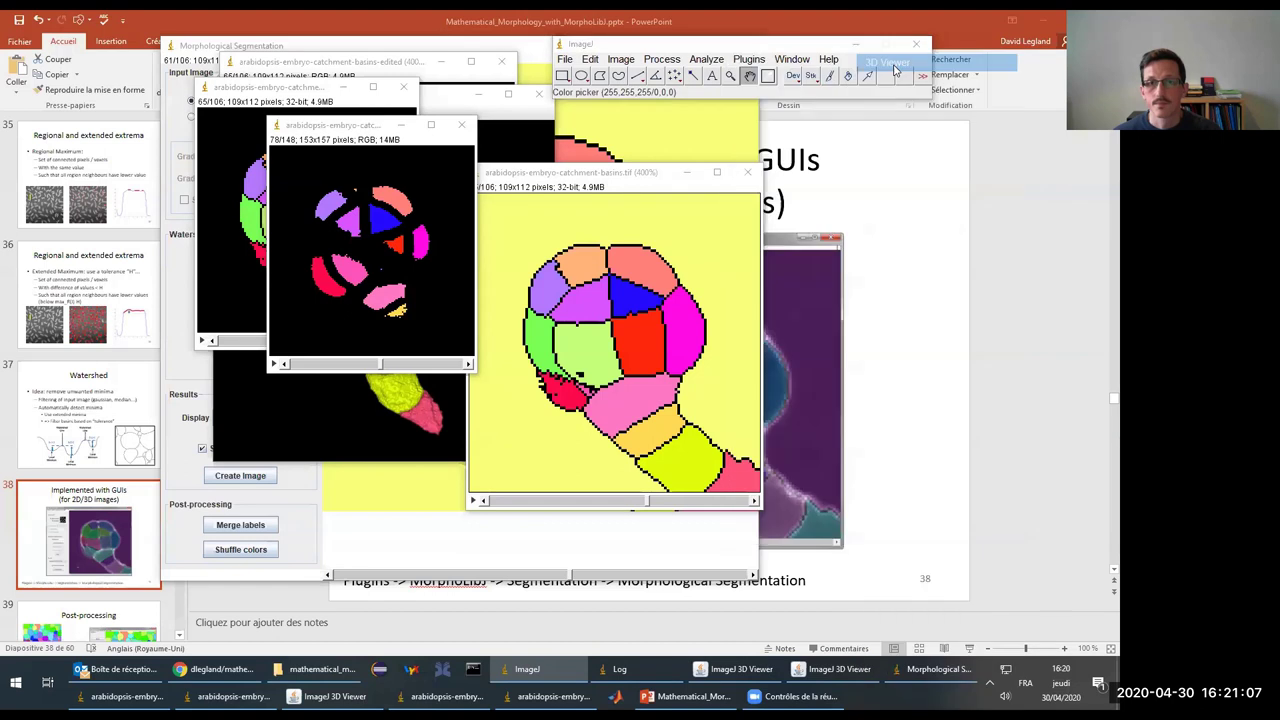
pyautogui.doubleClick(492, 246)
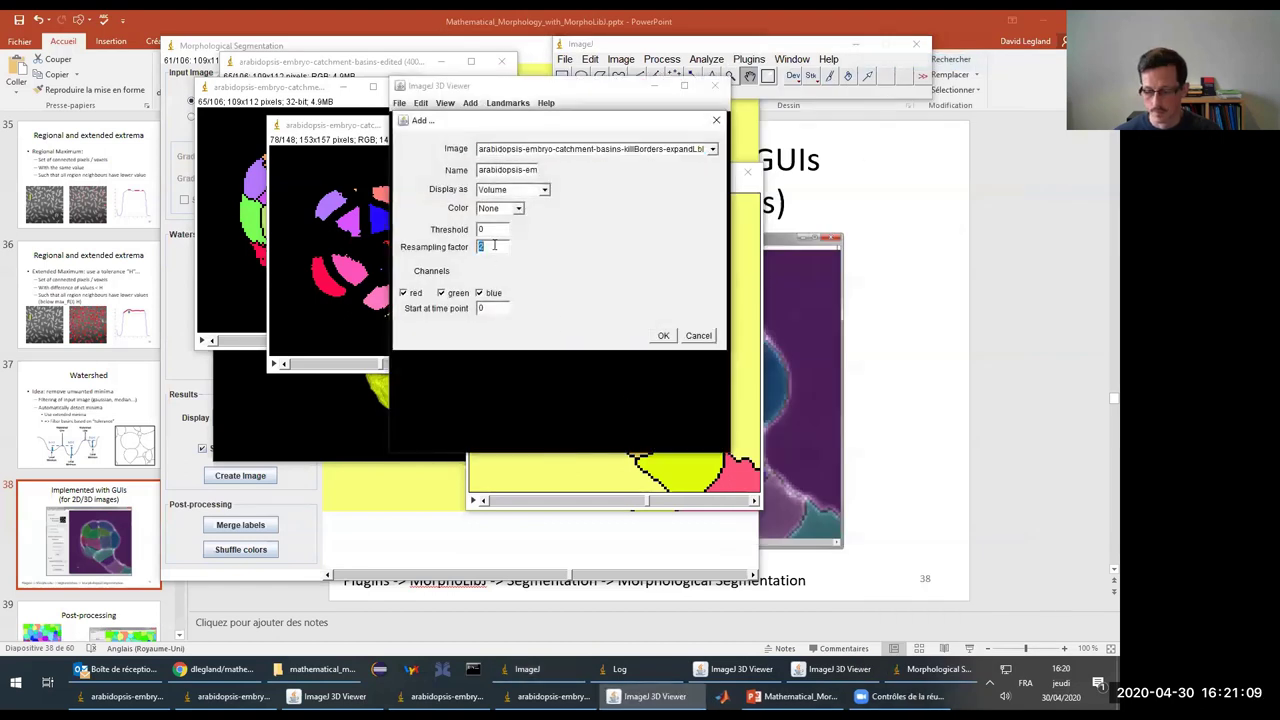
pyautogui.click(660, 334)
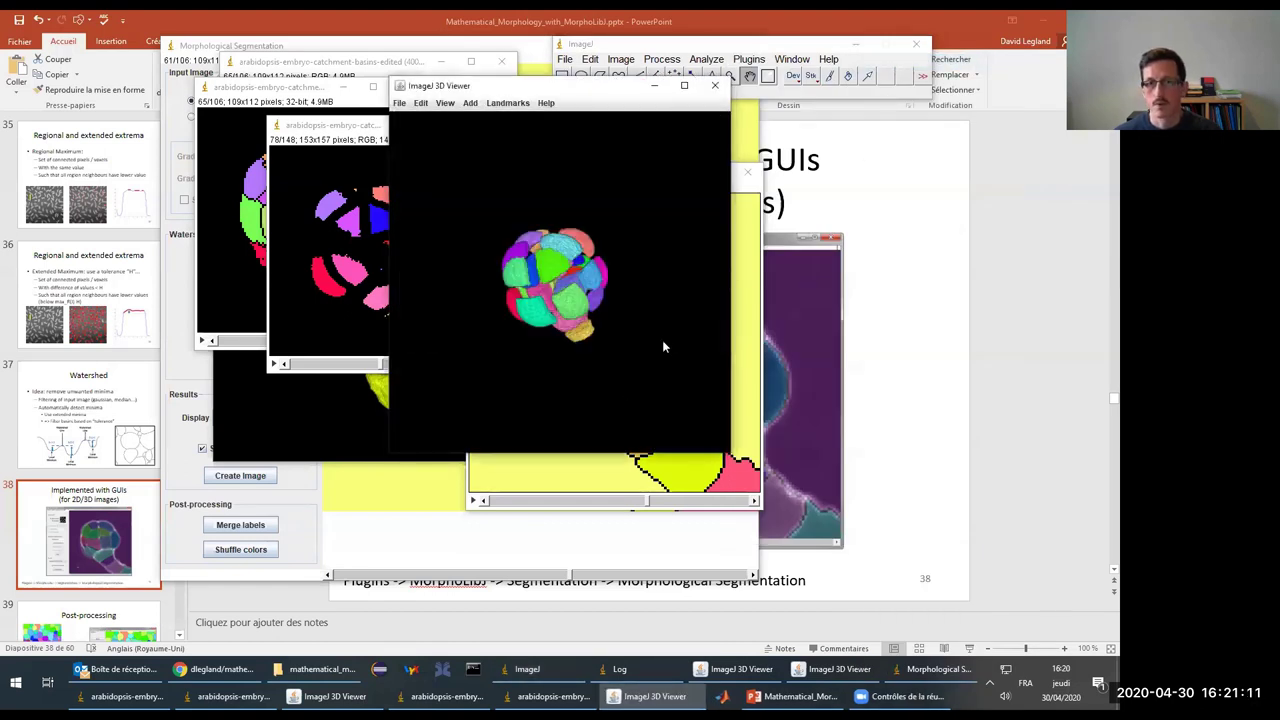
pyautogui.moveTo(600, 336)
pyautogui.mouseDown()
pyautogui.moveTo(589, 341)
pyautogui.moveTo(618, 336)
pyautogui.moveTo(606, 336)
pyautogui.mouseUp()
pyautogui.scroll(6, 593, 310)
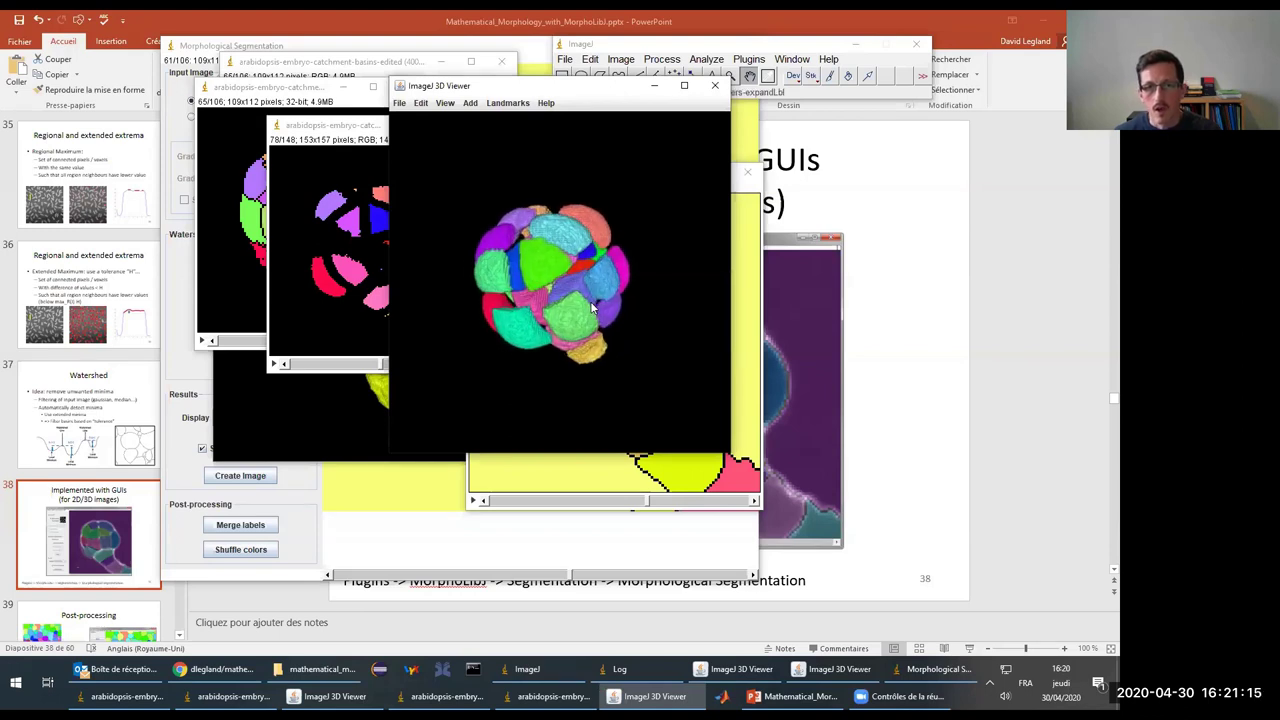
pyautogui.scroll(6, 593, 310)
pyautogui.click(540, 316)
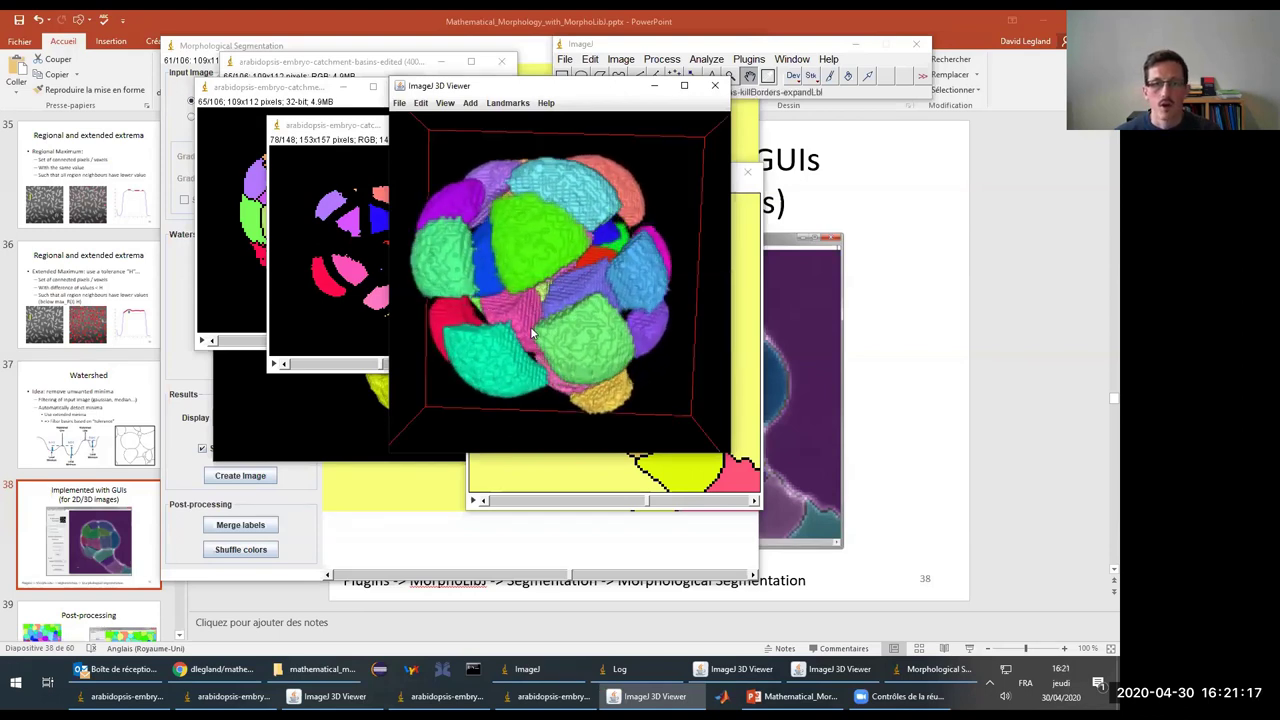
pyautogui.moveTo(532, 313); pyautogui.dragTo(580, 311)
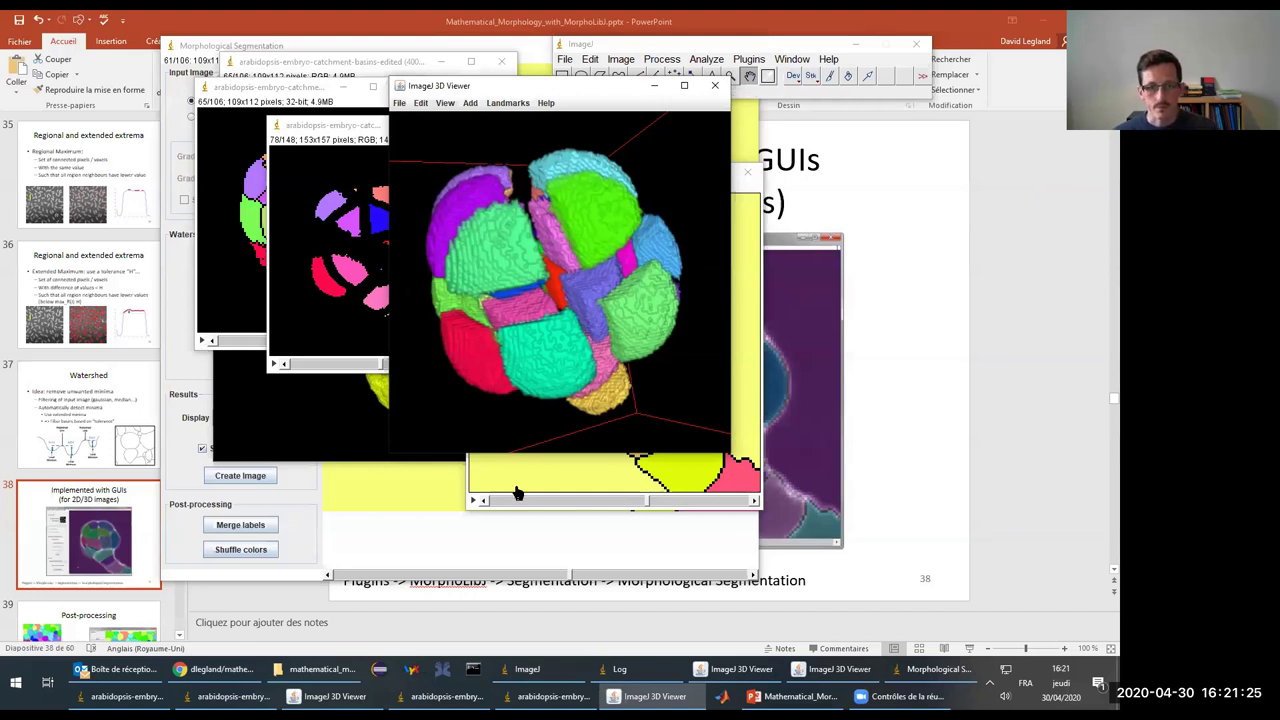
# Step: Close the 3D Viewer rendering of the separated cells and the expanded label image without saving changes
pyautogui.click(716, 90)
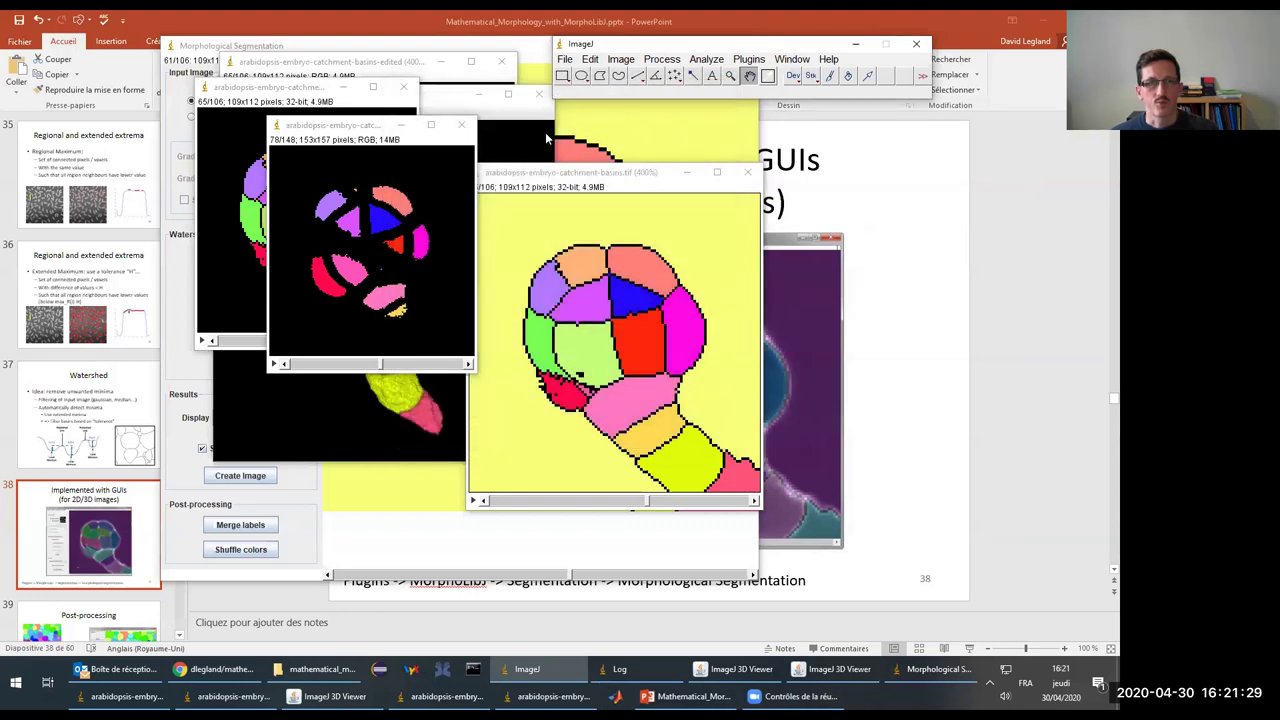
pyautogui.click(462, 128)
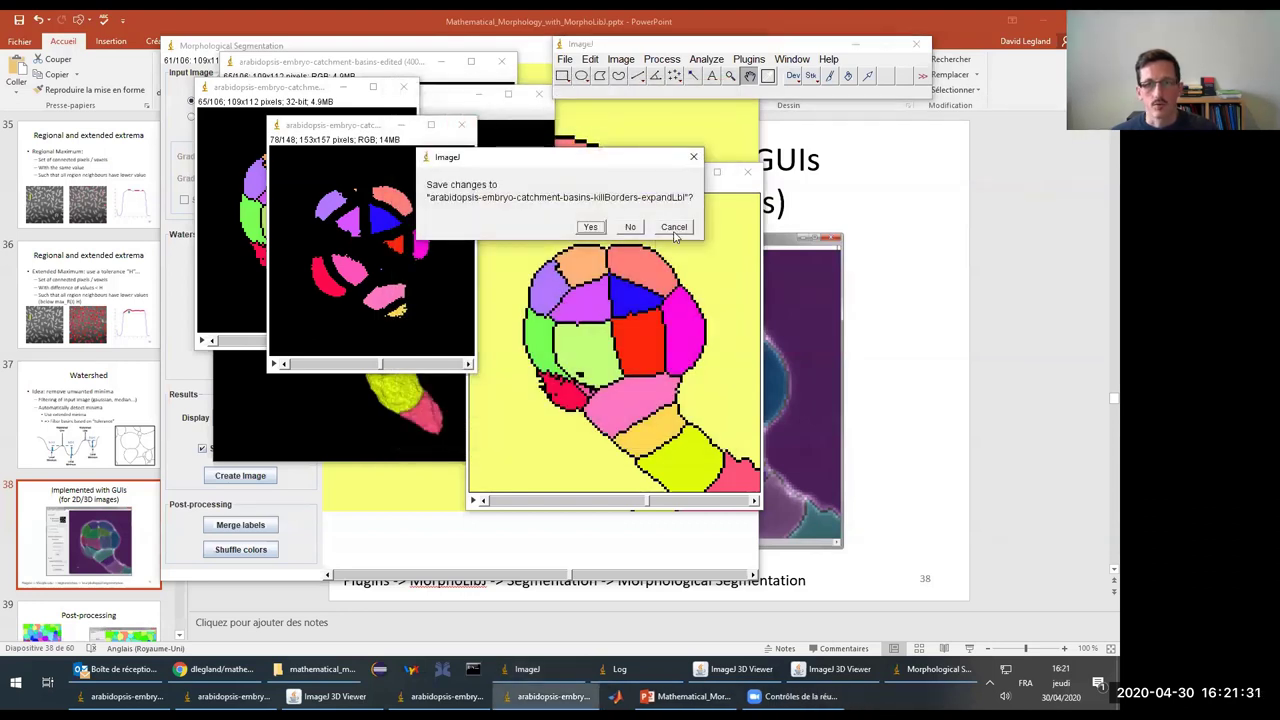
pyautogui.click(631, 228)
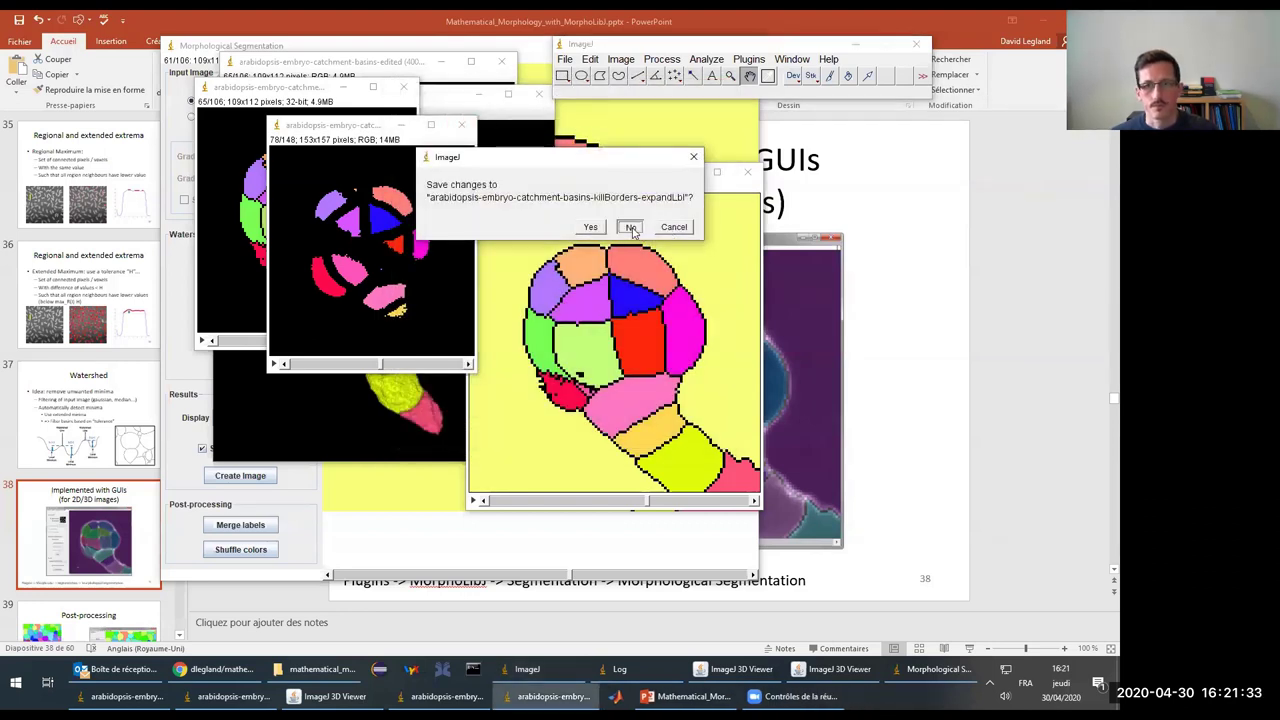
# Step: Switch to the PowerPoint presentation, start the slide show from slide 38 and advance to the Post-processing slide
pyautogui.click(897, 324)
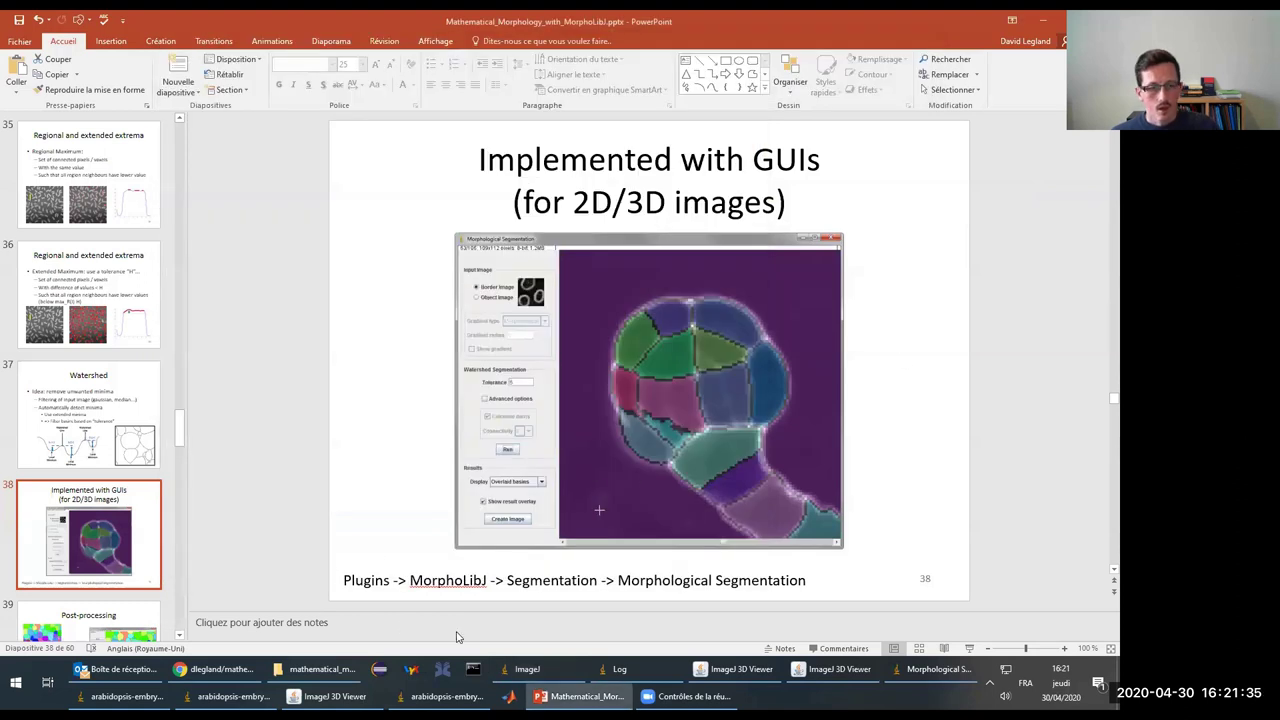
pyautogui.click(968, 648)
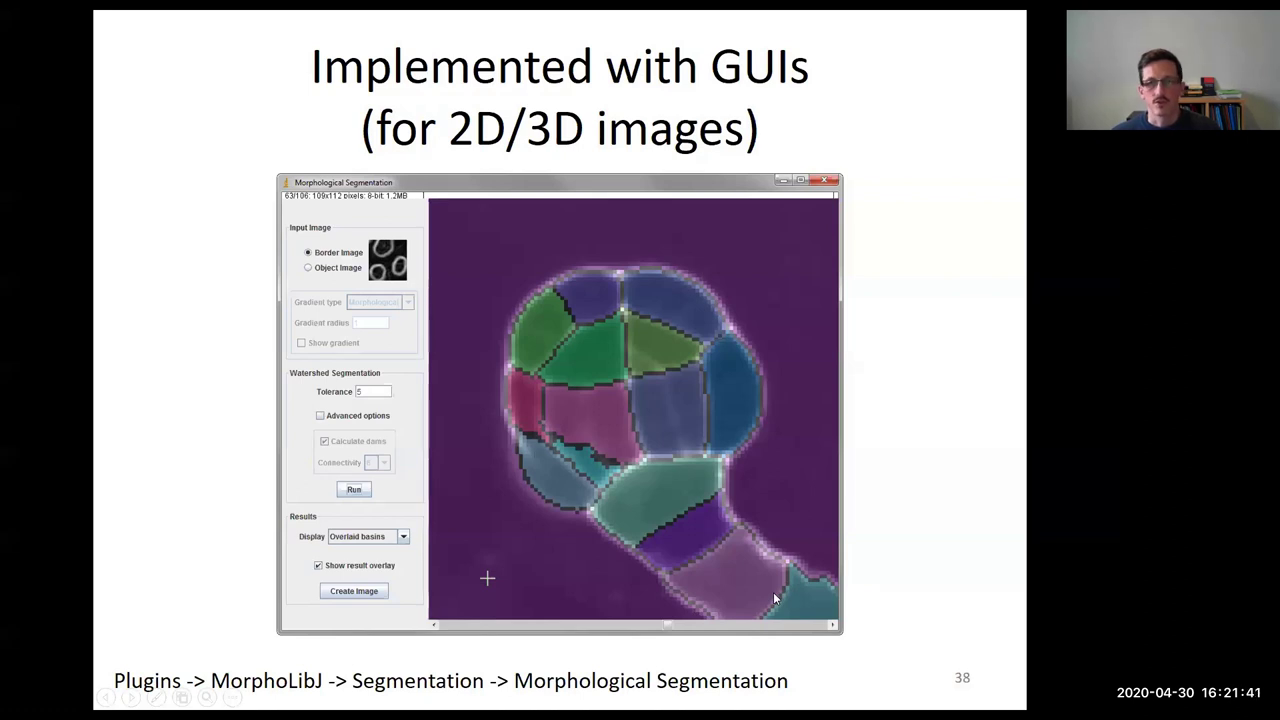
pyautogui.press('Right')
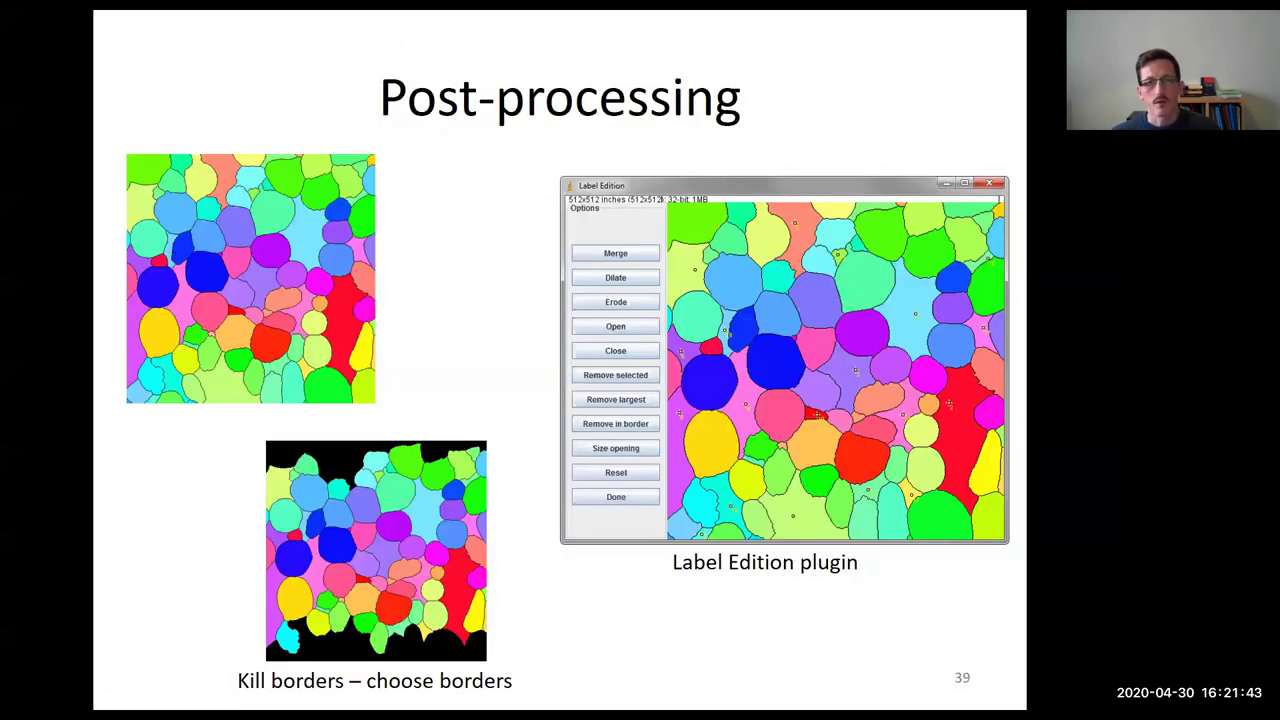
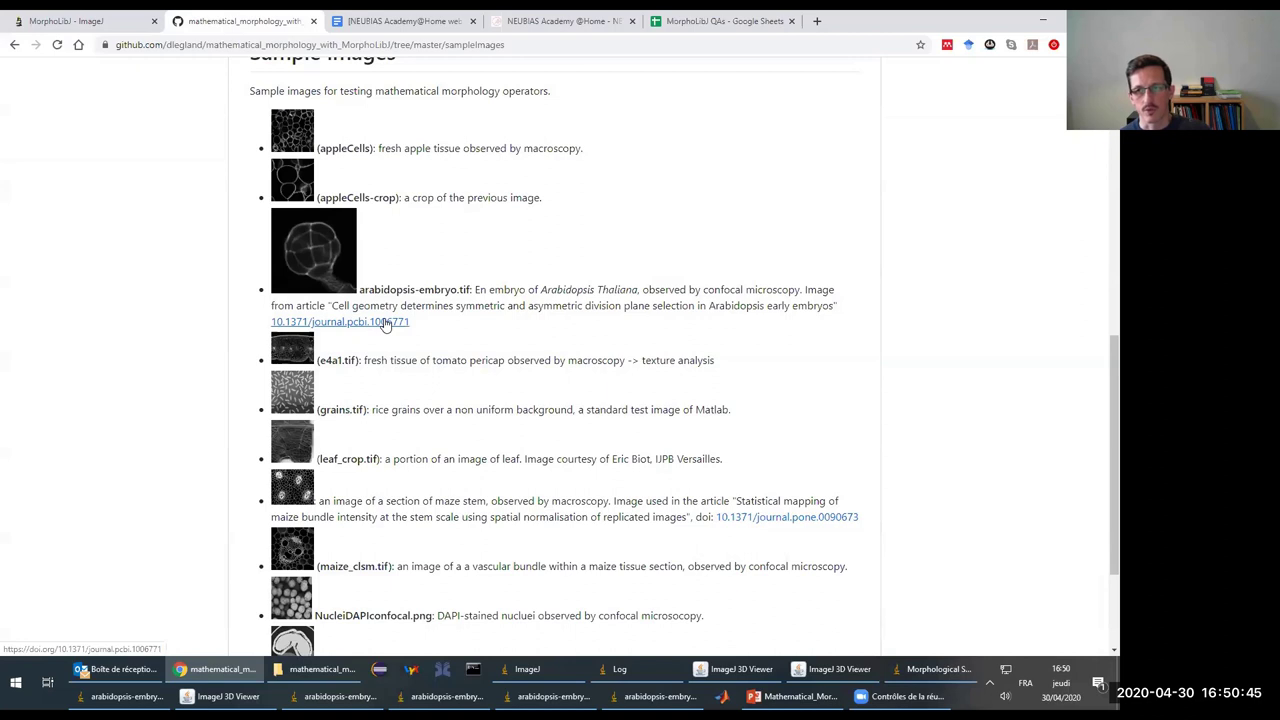
# Step: Look over the sampleImages file list on GitHub and bring the 3D Viewer window showing the whole embryo to the front
pyautogui.scroll(4, 659, 355)
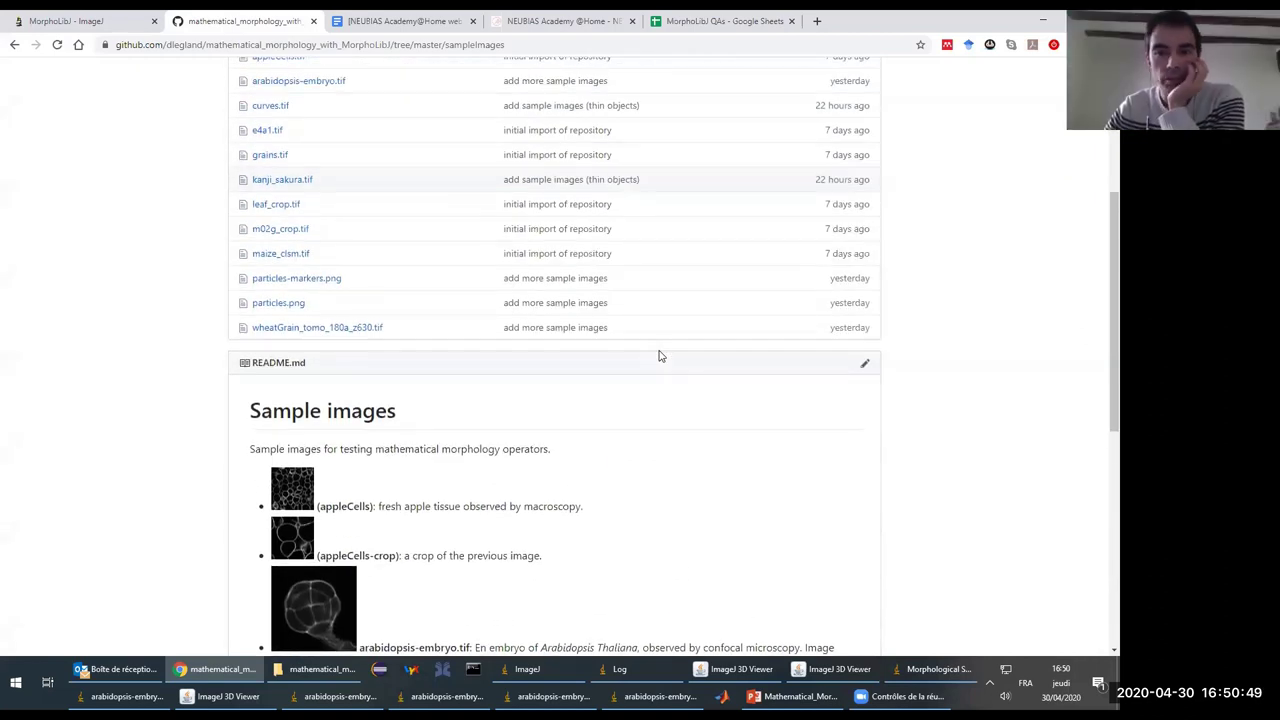
pyautogui.scroll(2, 658, 355)
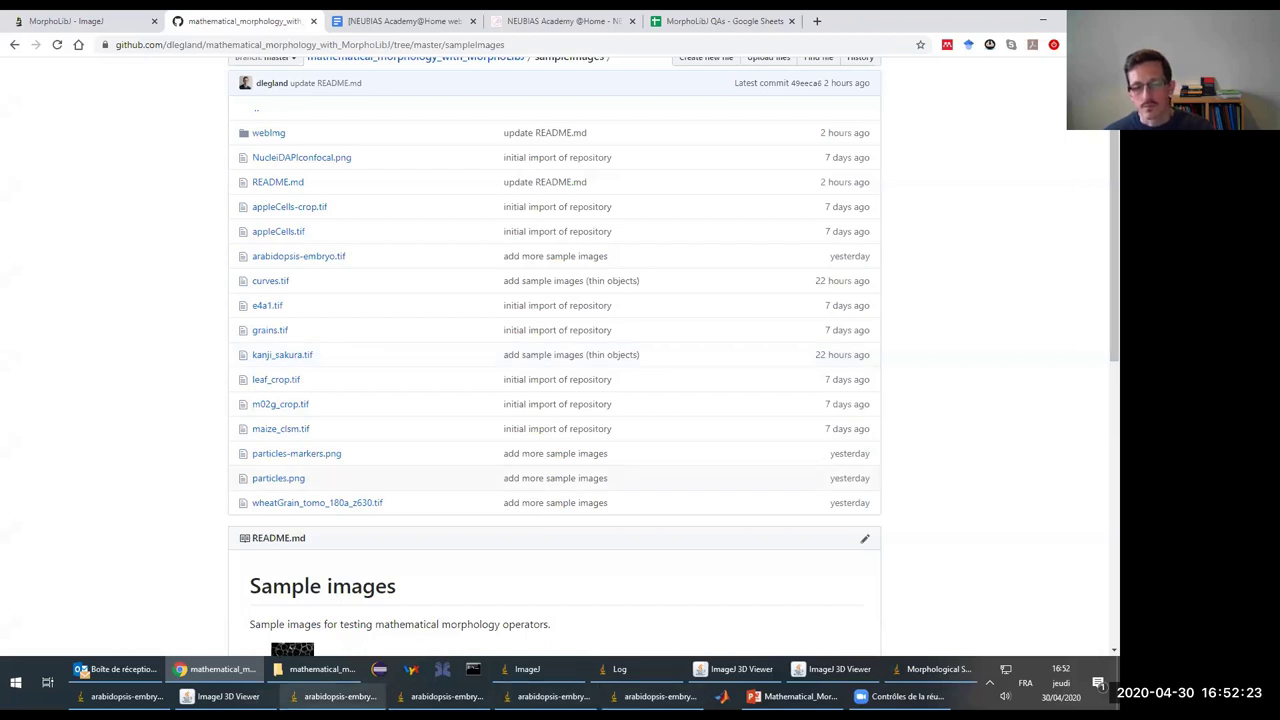
pyautogui.moveTo(115, 696)
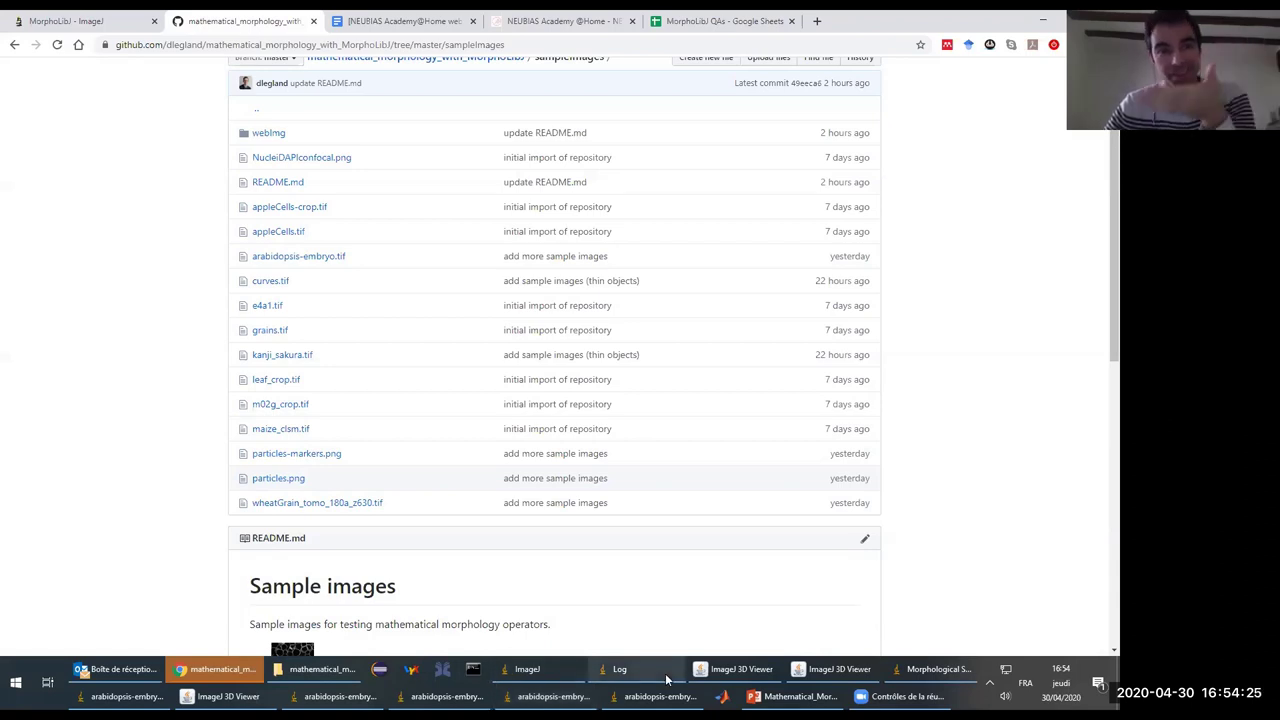
pyautogui.moveTo(527, 669)
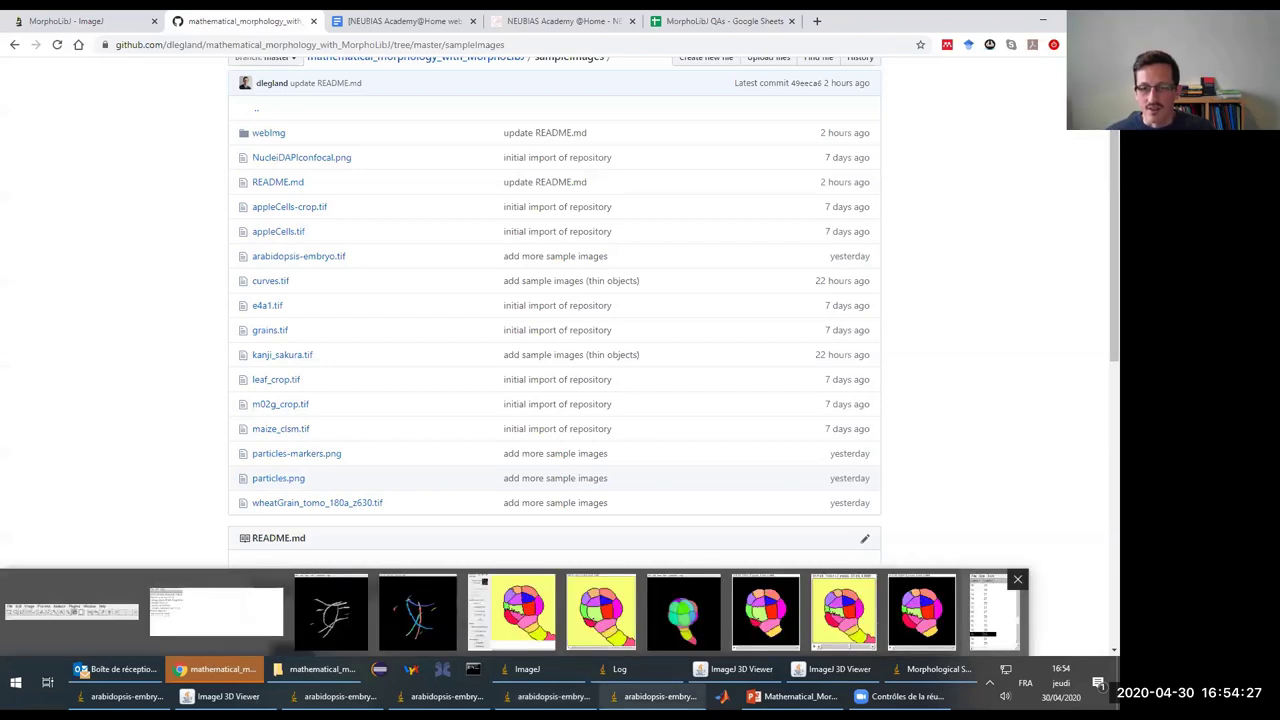
pyautogui.click(681, 648)
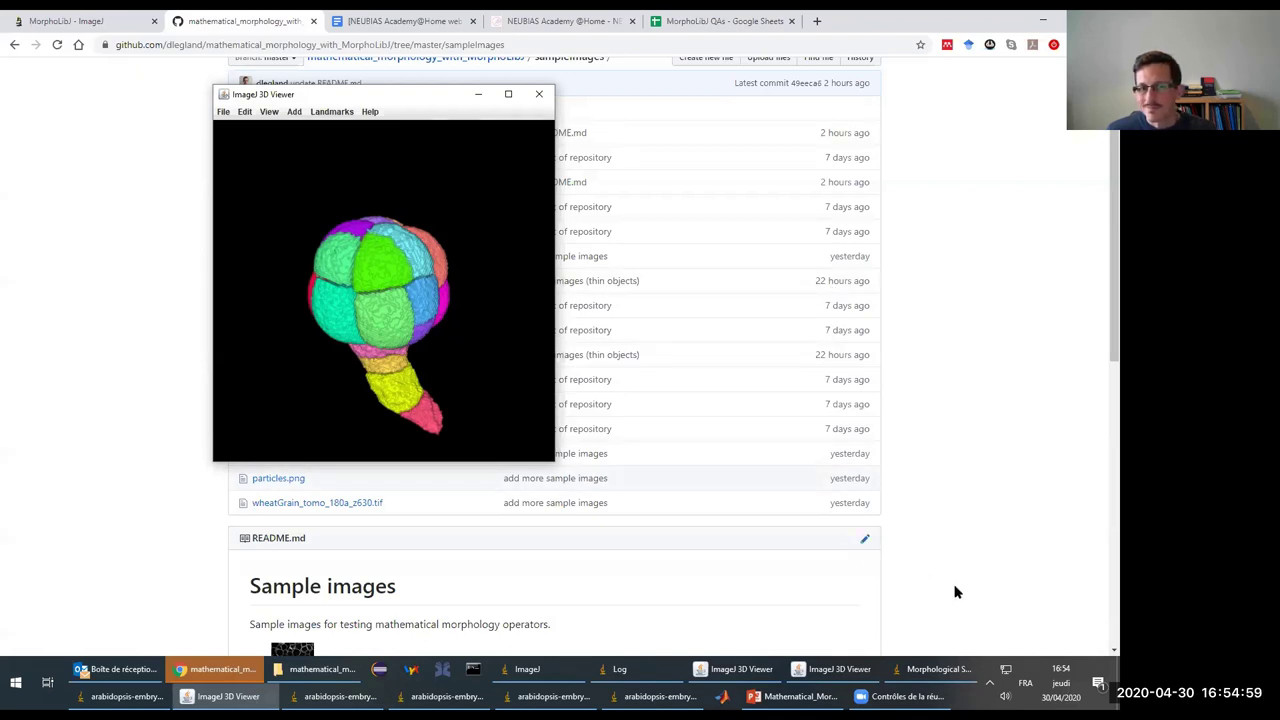
pyautogui.moveTo(912, 676)
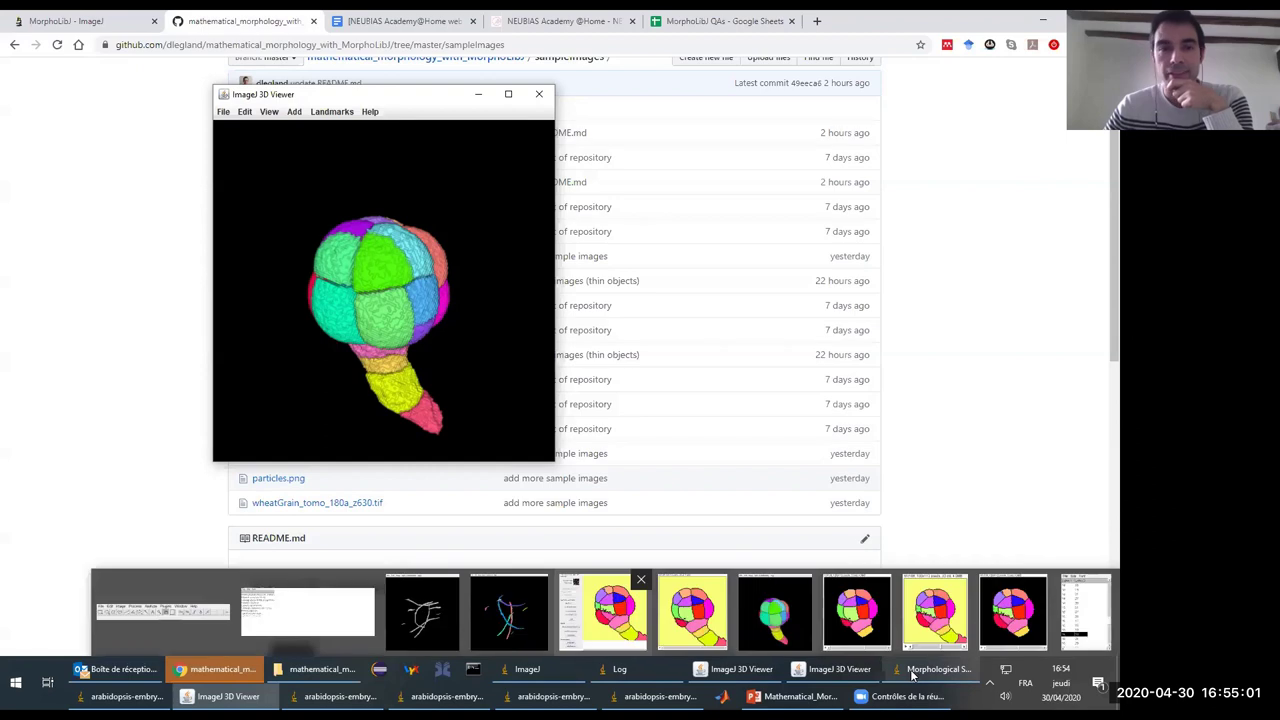